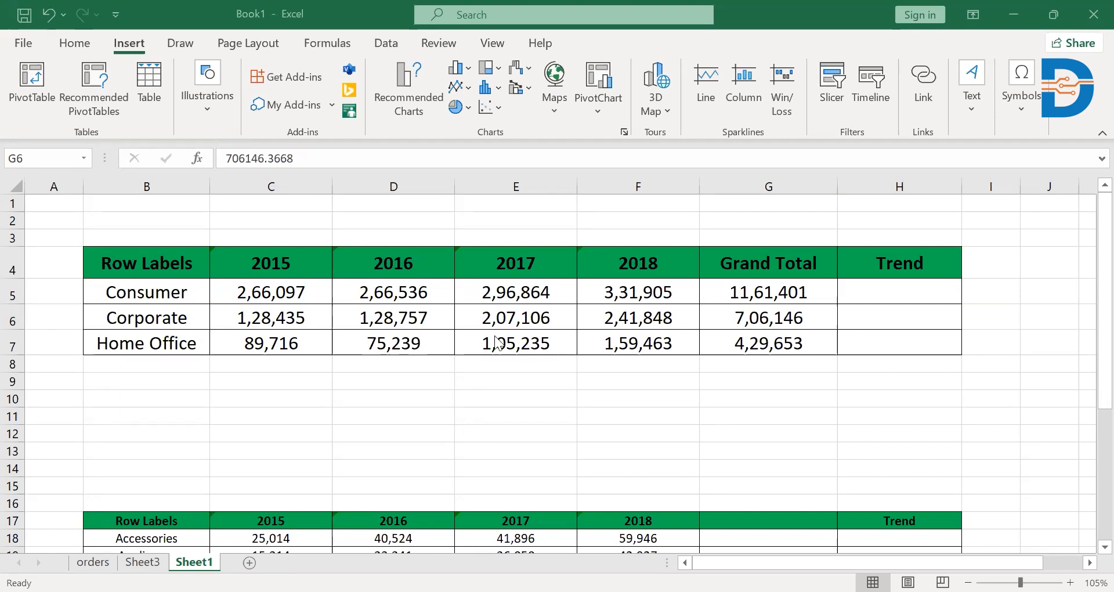
Insert a line sparkline in H5 from data range C5:G5 and fill it down through H7.
{"action": "left_click", "coordinate": [122, 44]}
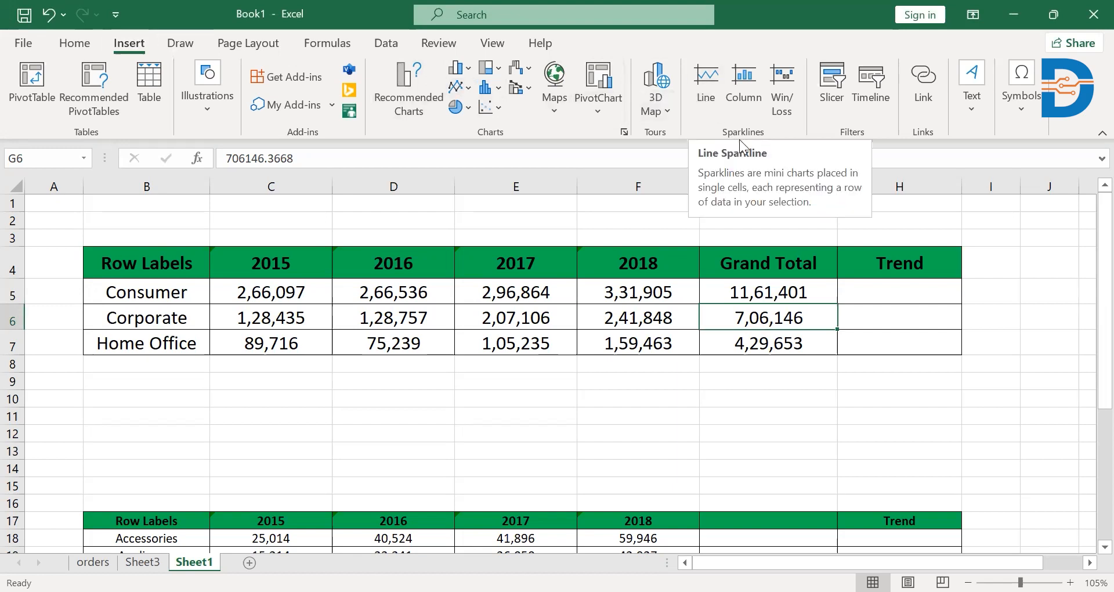
{"action": "left_click", "coordinate": [699, 81]}
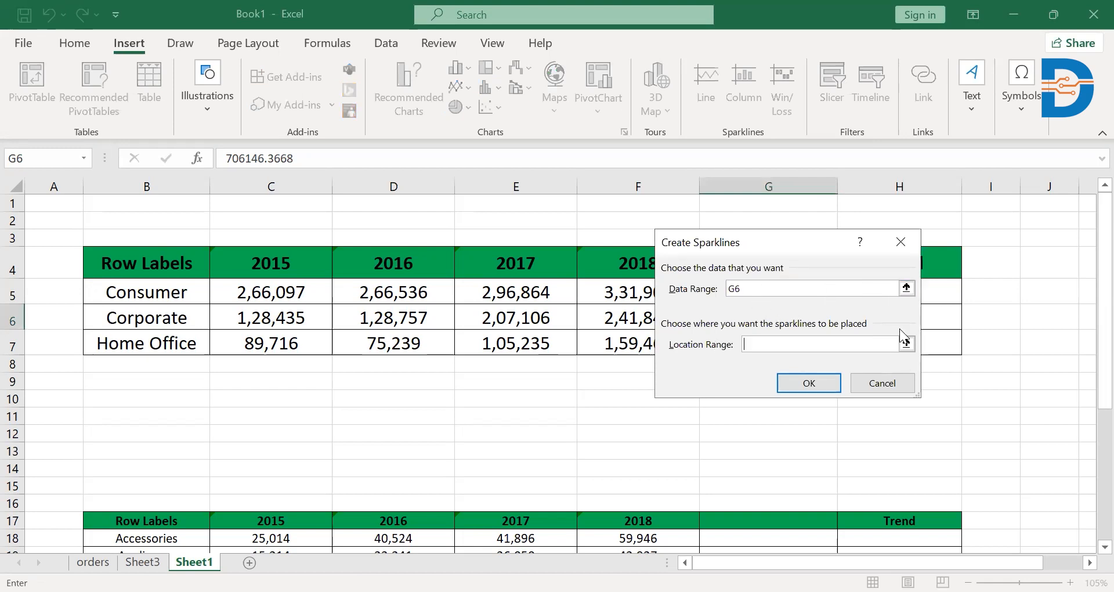
{"action": "left_click", "coordinate": [906, 288]}
{"action": "left_click_drag", "start_coordinate": [261, 287], "coordinate": [748, 293]}
{"action": "key", "text": "Return"}
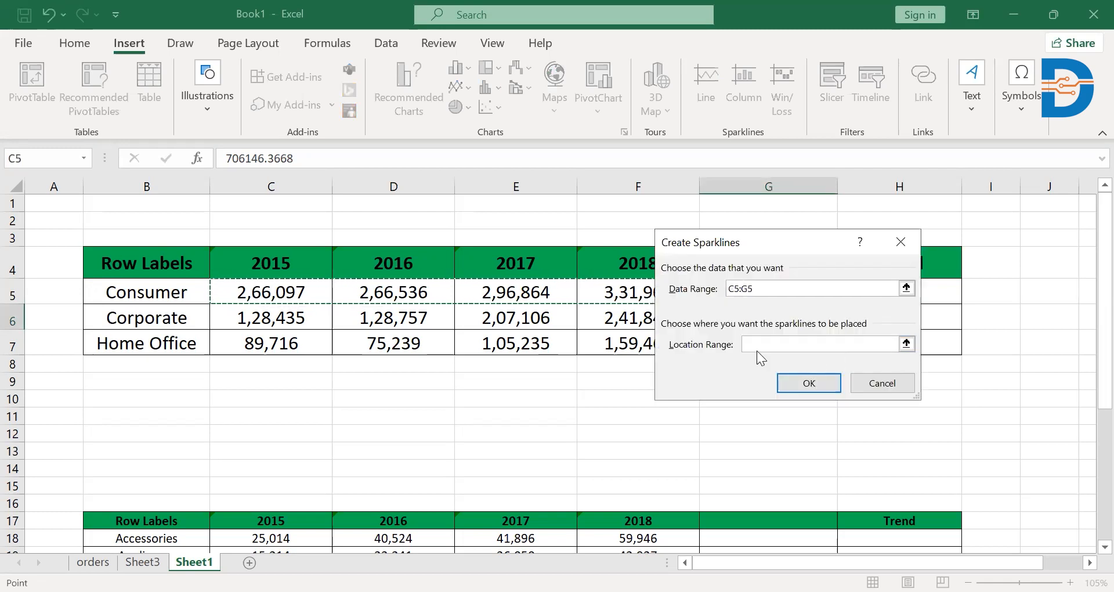
{"action": "left_click", "coordinate": [906, 344]}
{"action": "left_click", "coordinate": [887, 300]}
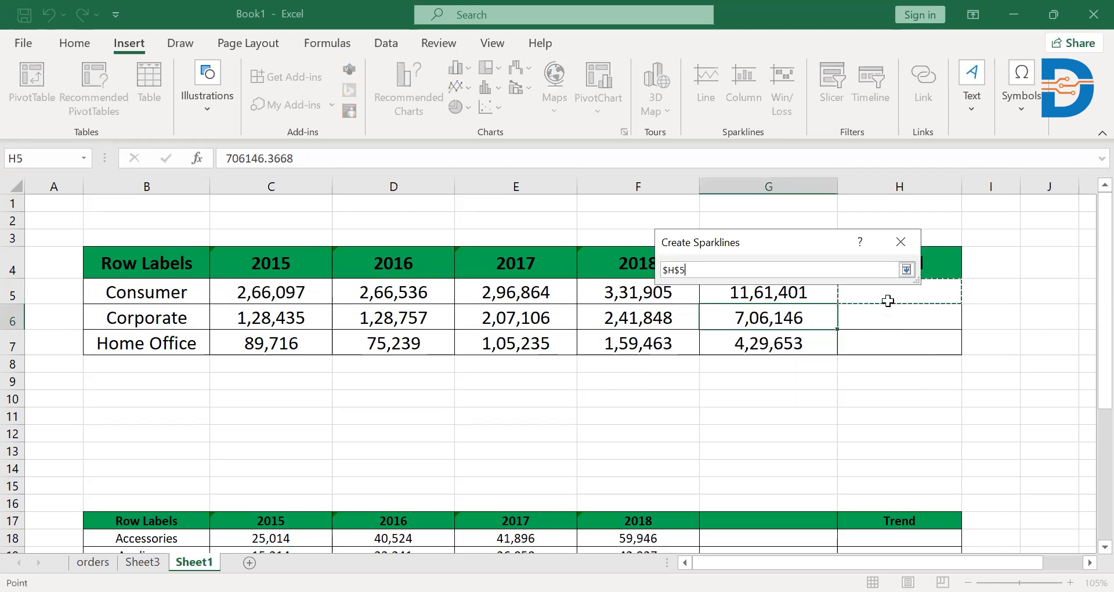
{"action": "key", "text": "Return"}
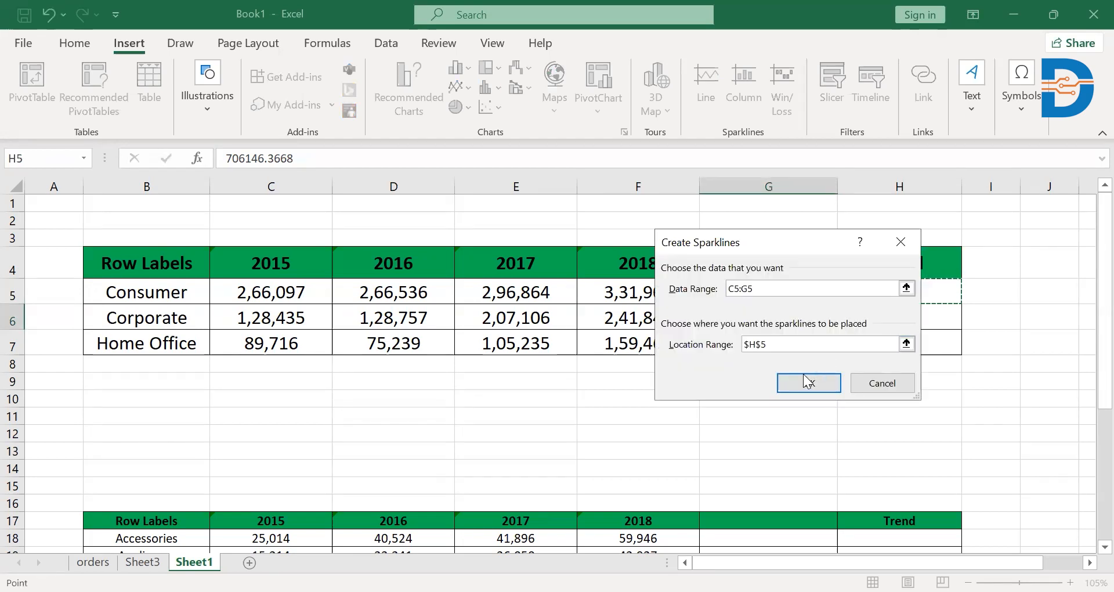
{"action": "left_click", "coordinate": [803, 382]}
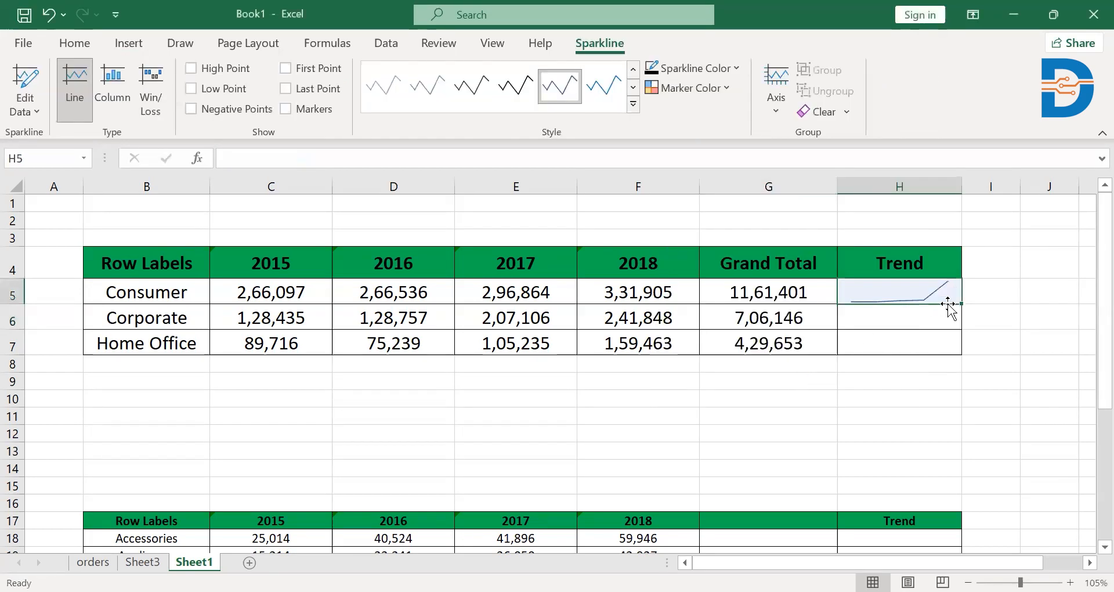
{"action": "left_click_drag", "start_coordinate": [962, 302], "coordinate": [961, 352]}
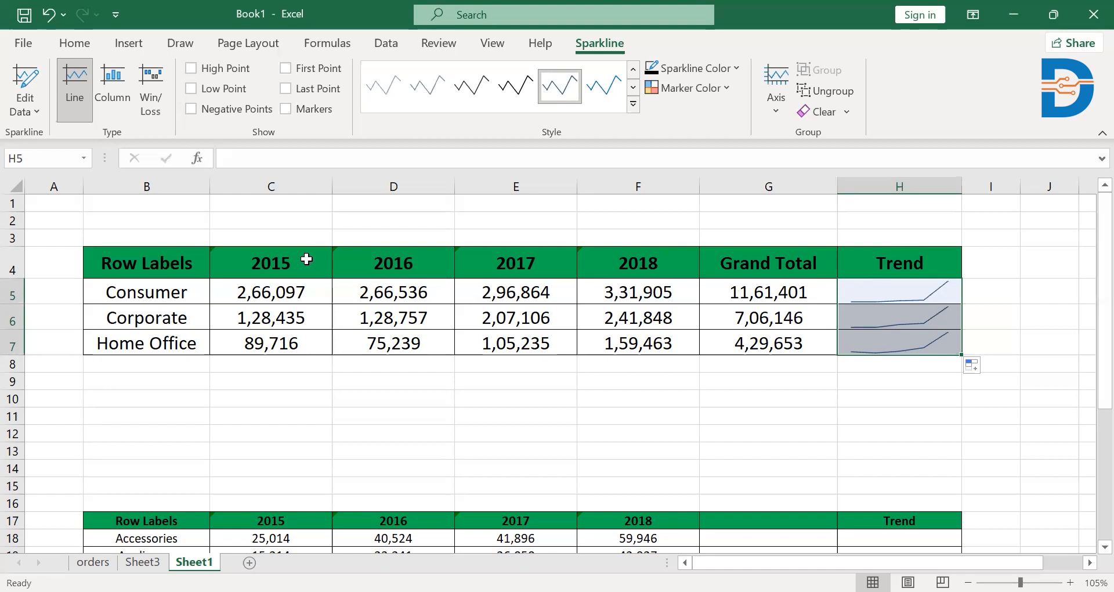
Replace the Trend sparklines in H5:H7 with column sparklines, using data range C5:G5 for H5 and filling down.
{"action": "left_click", "coordinate": [858, 292]}
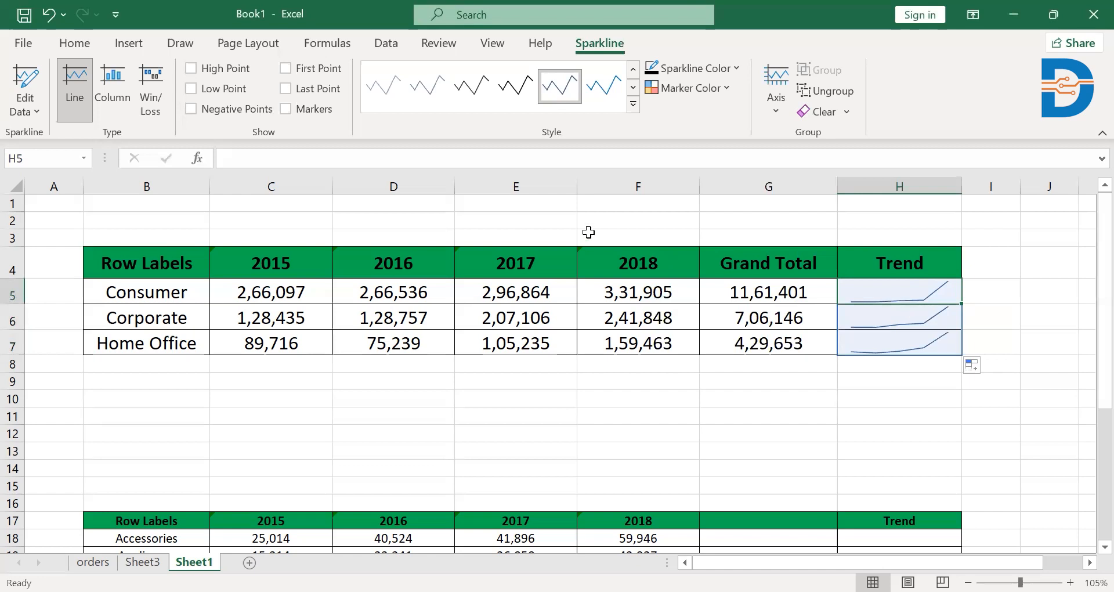
{"action": "left_click", "coordinate": [123, 50]}
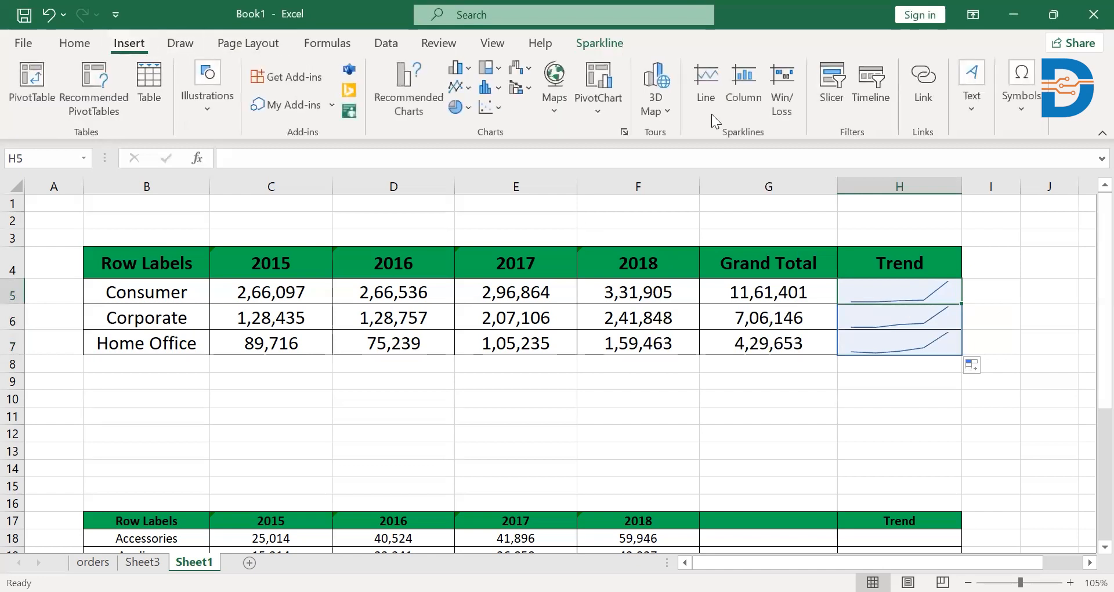
{"action": "left_click", "coordinate": [735, 76]}
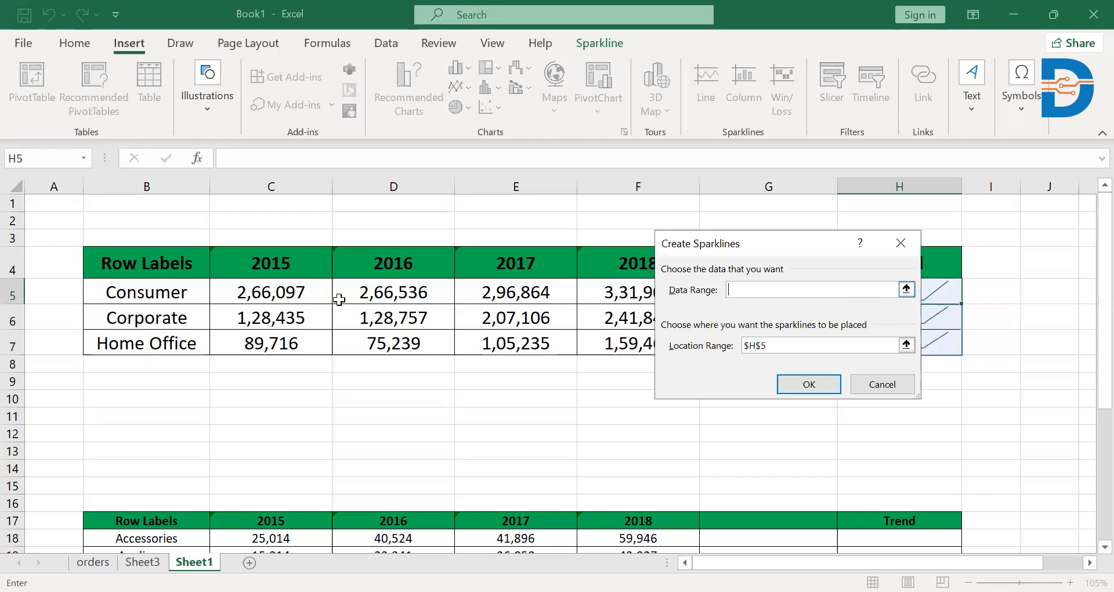
{"action": "left_click", "coordinate": [296, 300]}
{"action": "left_click_drag", "start_coordinate": [762, 309], "coordinate": [764, 288]}
{"action": "left_click", "coordinate": [905, 352]}
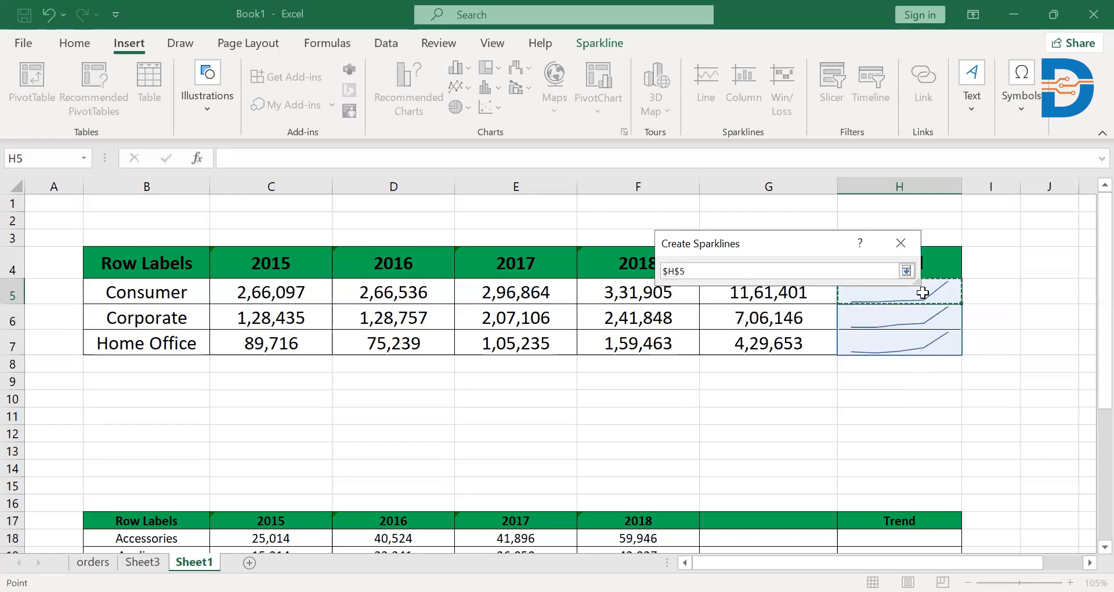
{"action": "key", "text": "Return"}
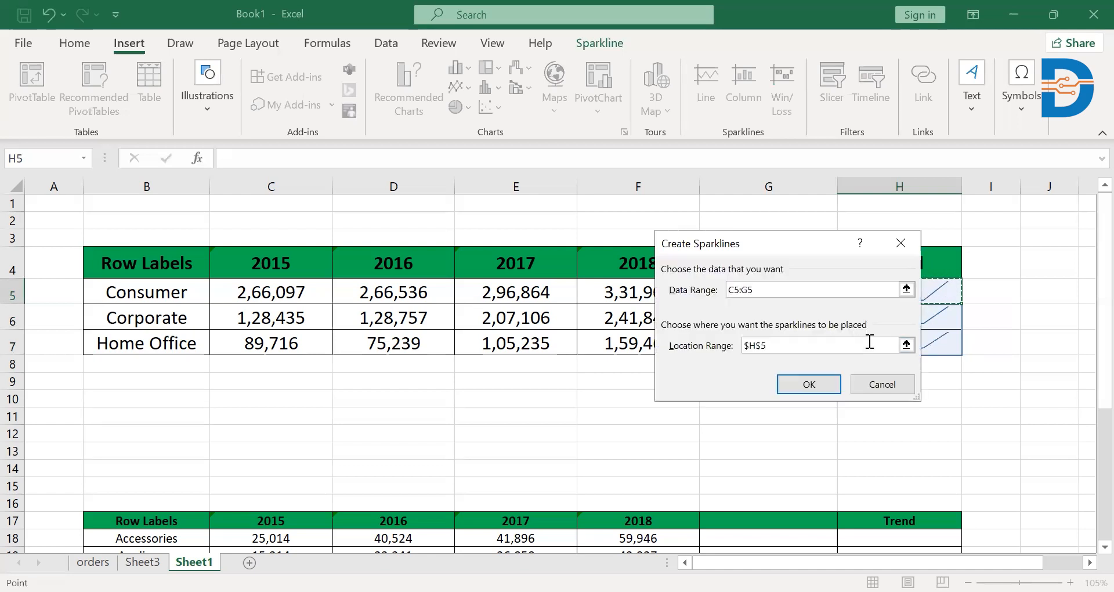
{"action": "left_click", "coordinate": [809, 385]}
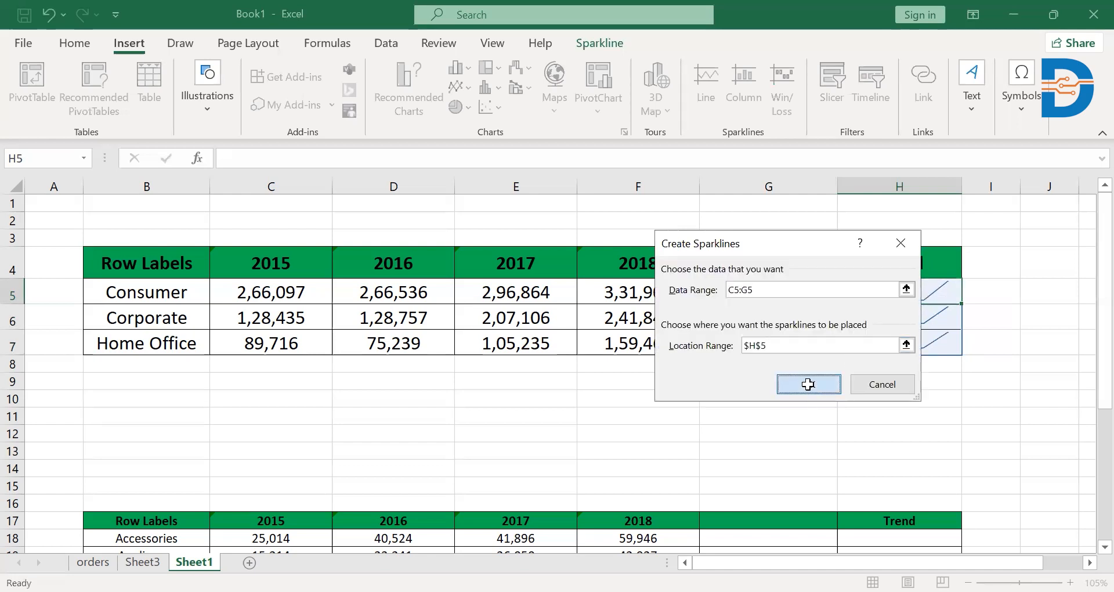
{"action": "left_click_drag", "start_coordinate": [958, 301], "coordinate": [959, 347]}
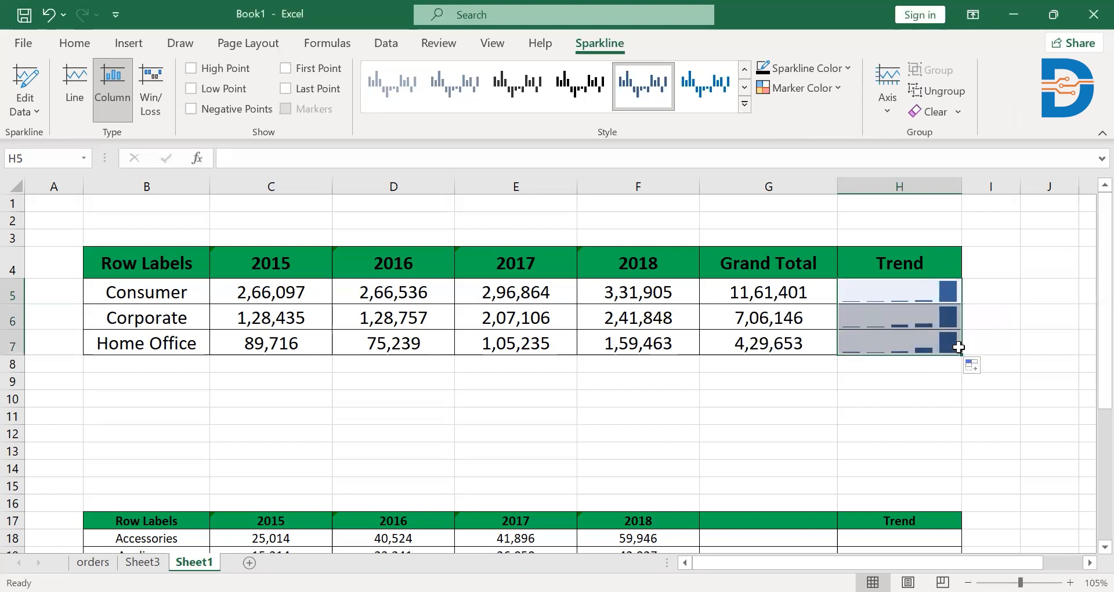
{"action": "left_click", "coordinate": [868, 293]}
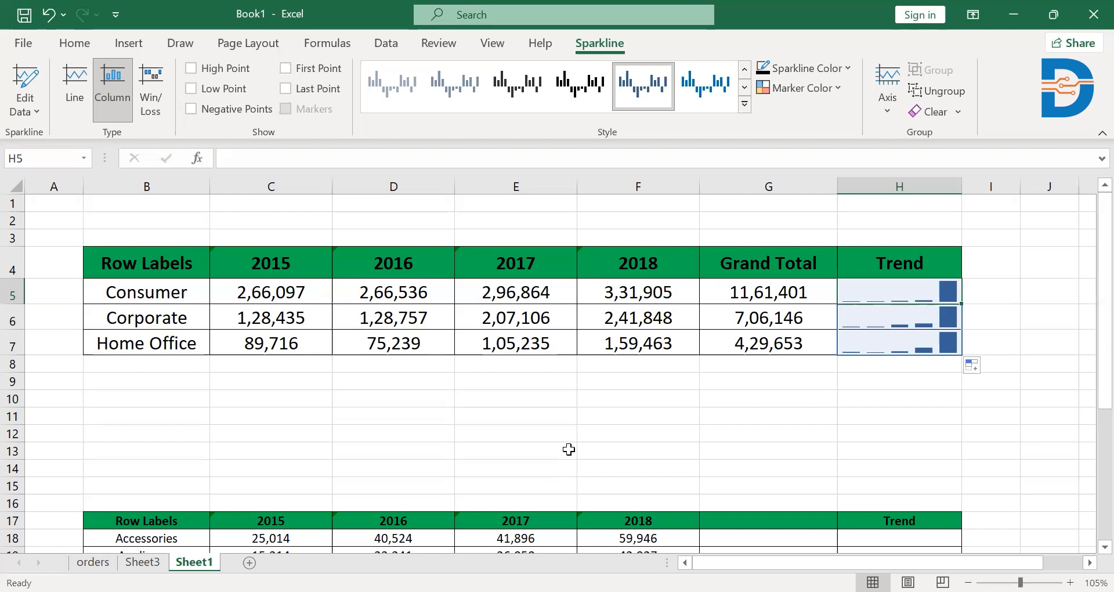
Examine the product table below, from Accessories to Tables, across its yearly columns.
{"action": "left_click", "coordinate": [73, 43]}
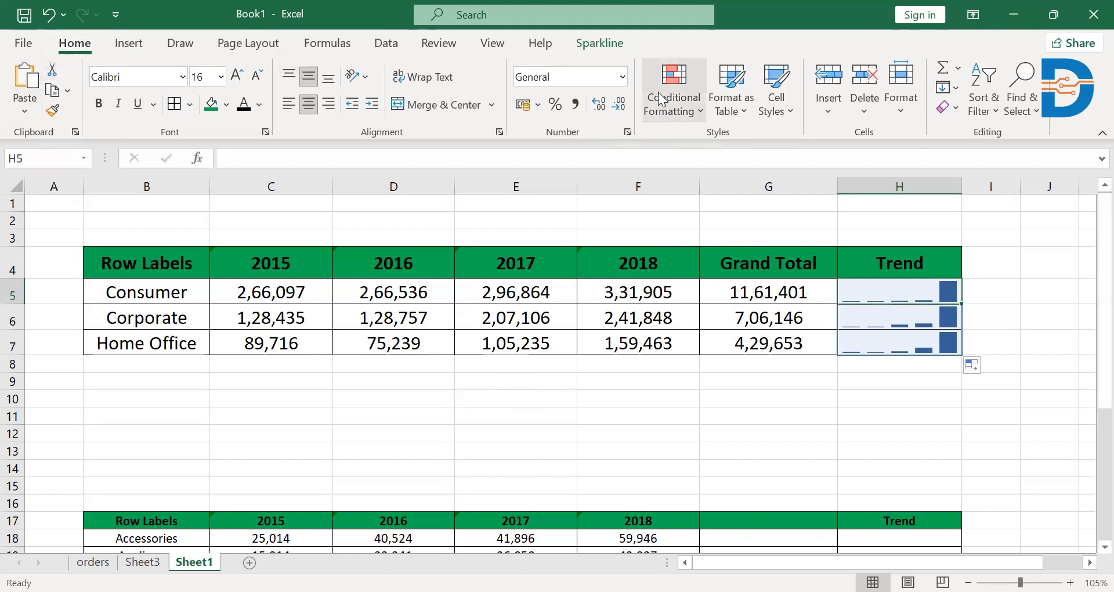
{"action": "scroll", "coordinate": [421, 321], "scroll_direction": "down", "scroll_amount": 2}
{"action": "scroll", "coordinate": [421, 321], "scroll_direction": "down", "scroll_amount": 3}
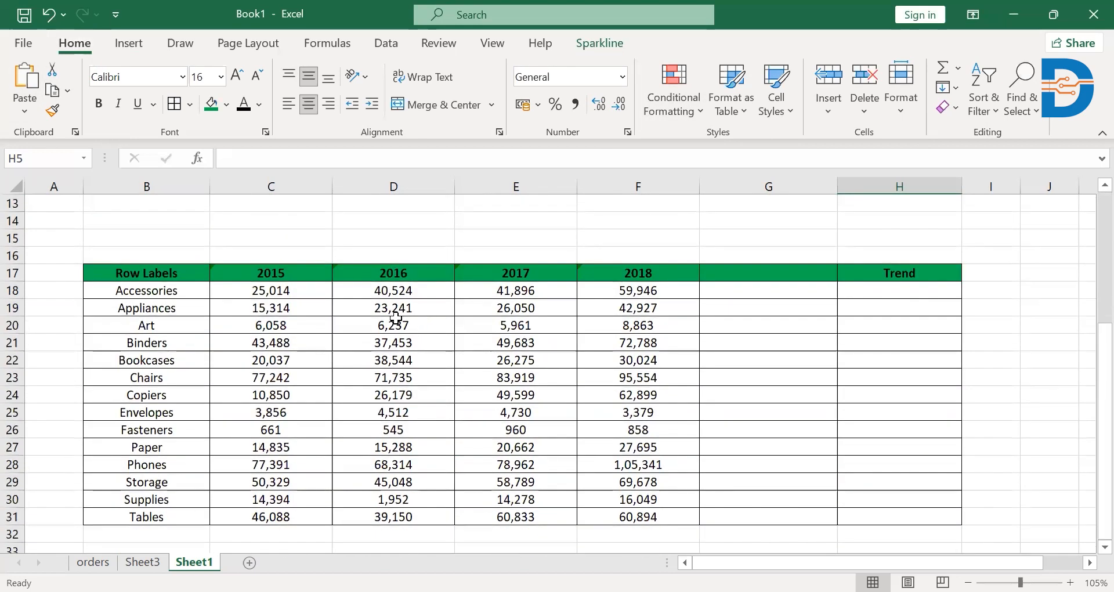
{"action": "left_click", "coordinate": [177, 291]}
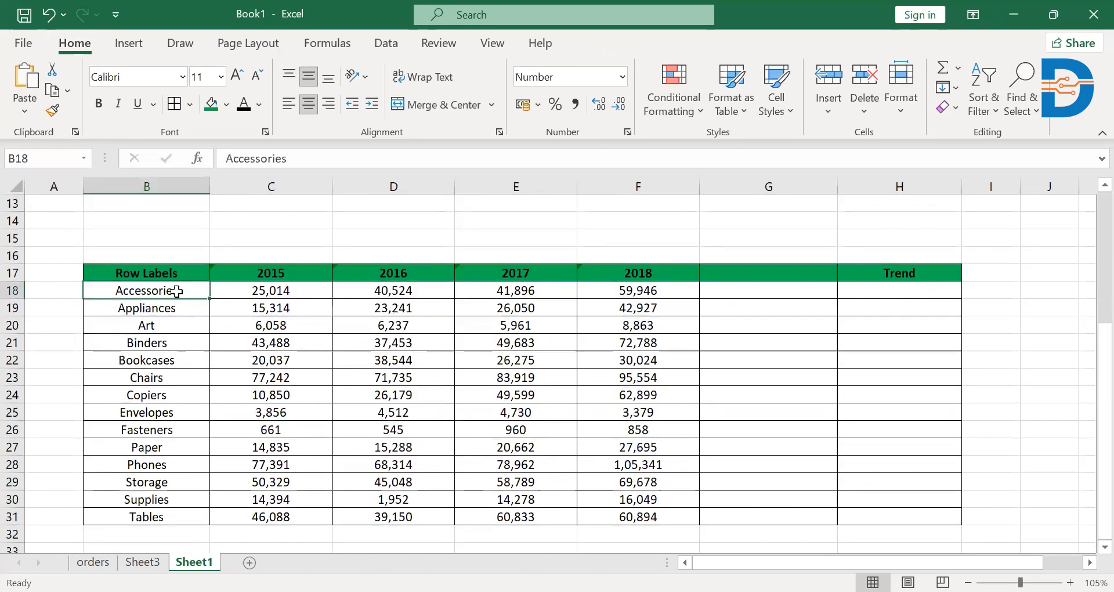
{"action": "left_click", "coordinate": [262, 288]}
{"action": "left_click", "coordinate": [400, 291]}
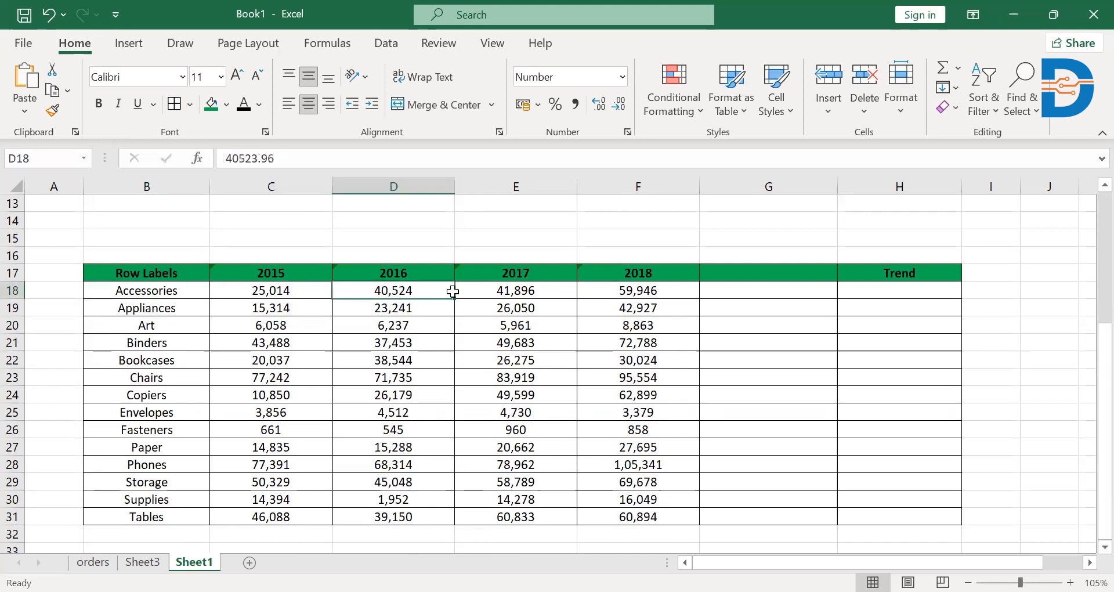
{"action": "left_click", "coordinate": [495, 291]}
{"action": "left_click", "coordinate": [166, 293]}
{"action": "key", "text": "ctrl+Down"}
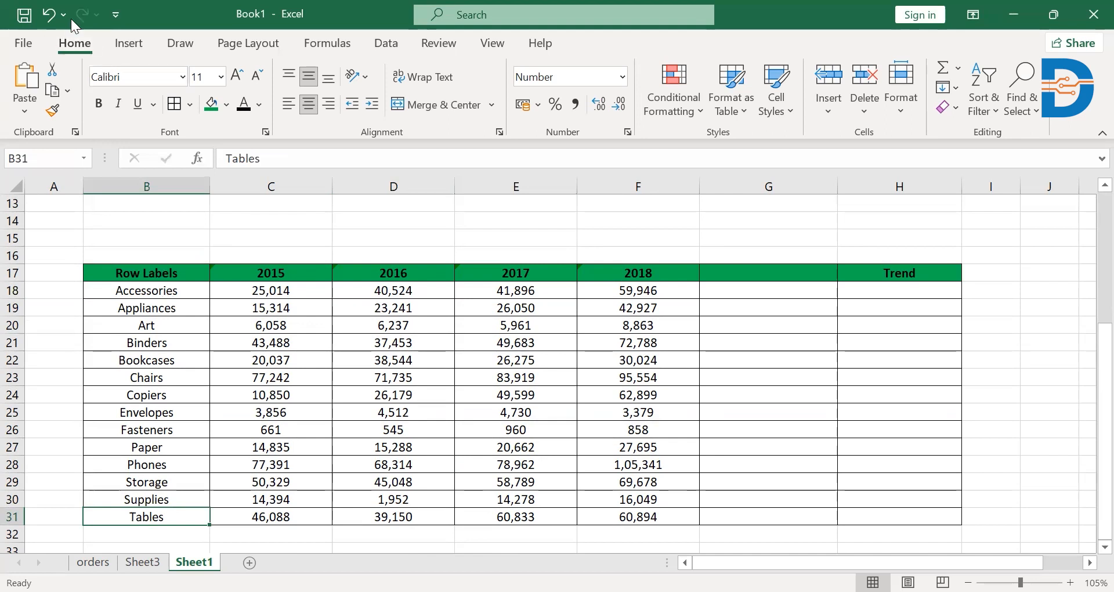
Try to apply the Green - Yellow - Red color scale with only cell B31 selected.
{"action": "left_click", "coordinate": [660, 110]}
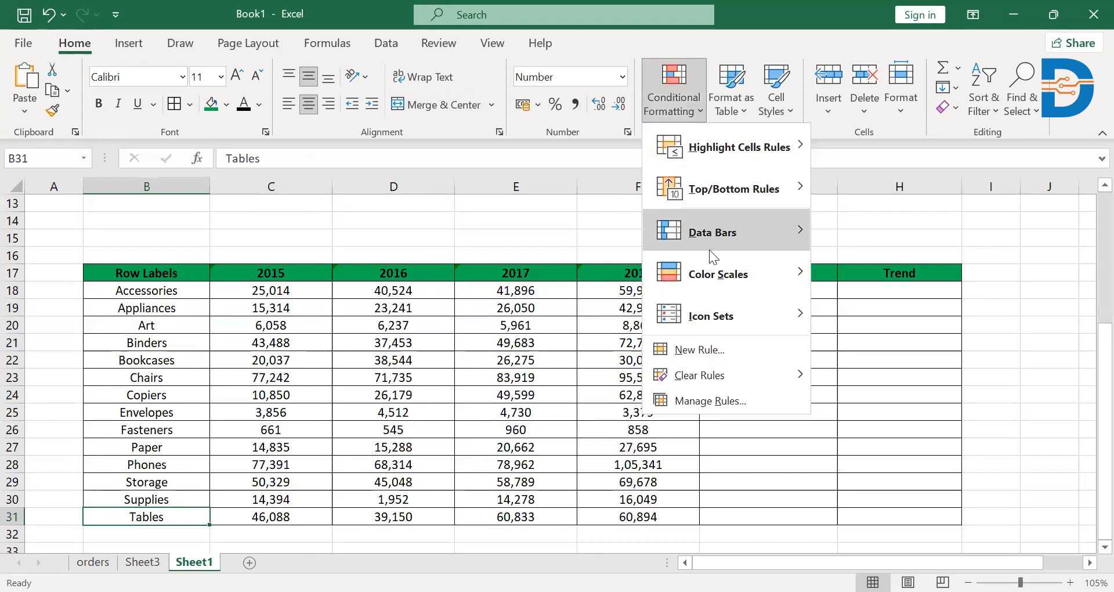
{"action": "mouse_move", "coordinate": [714, 274]}
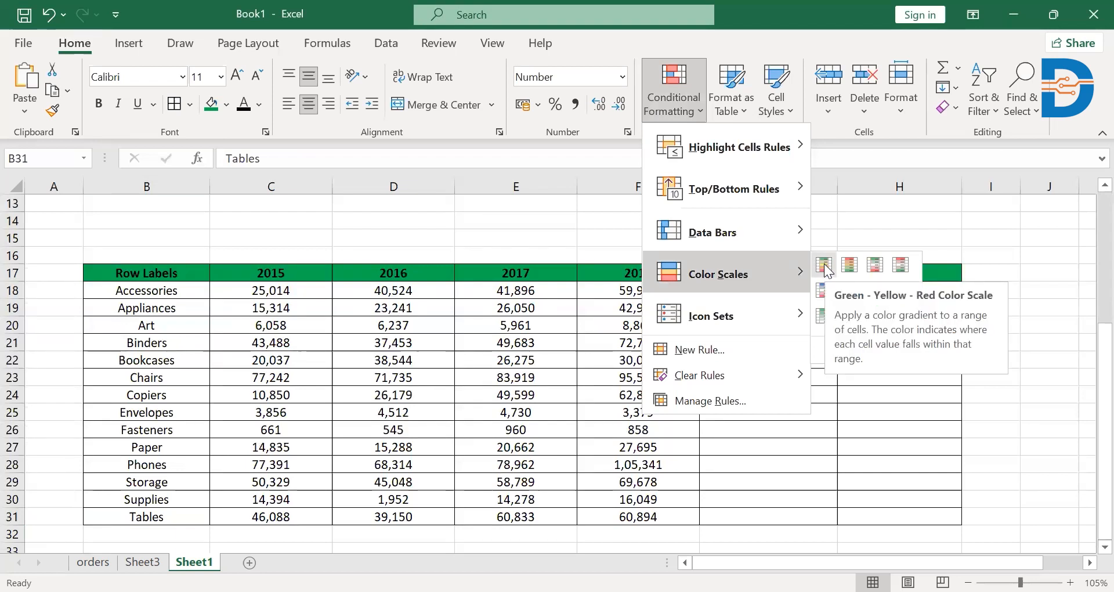
{"action": "left_click", "coordinate": [824, 264]}
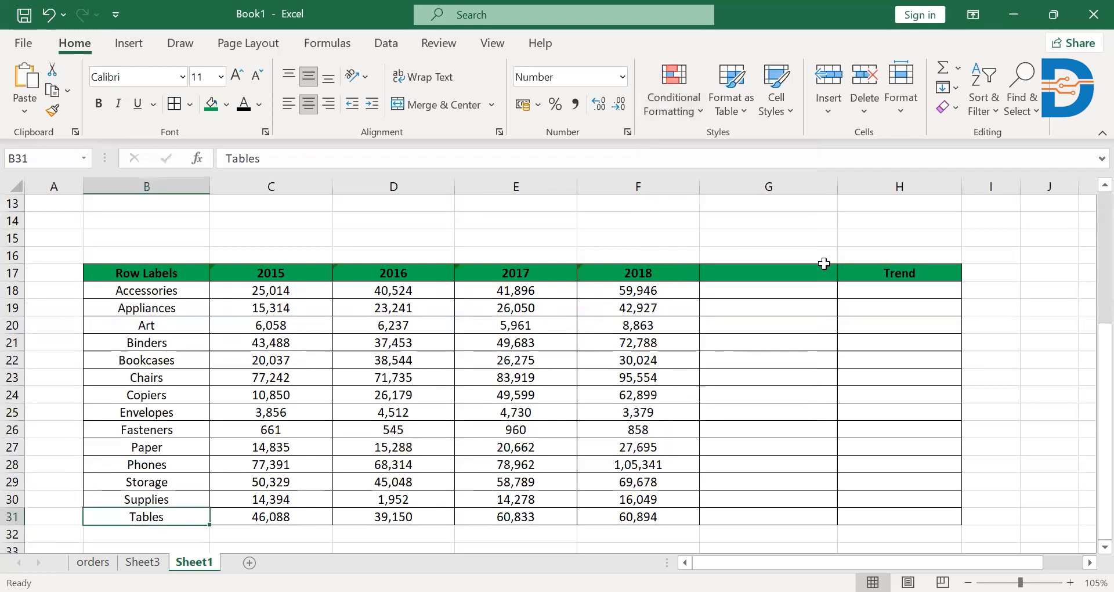
Apply the Green - Yellow - Red color scale to the product table range B17:F31.
{"action": "left_click_drag", "start_coordinate": [182, 273], "coordinate": [667, 521]}
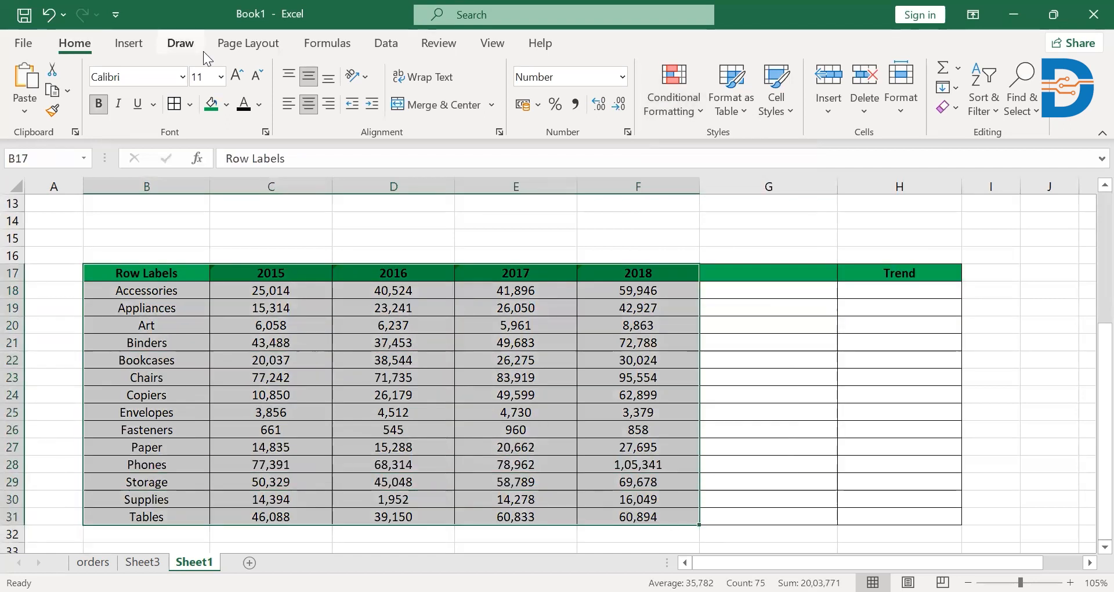
{"action": "left_click", "coordinate": [673, 84]}
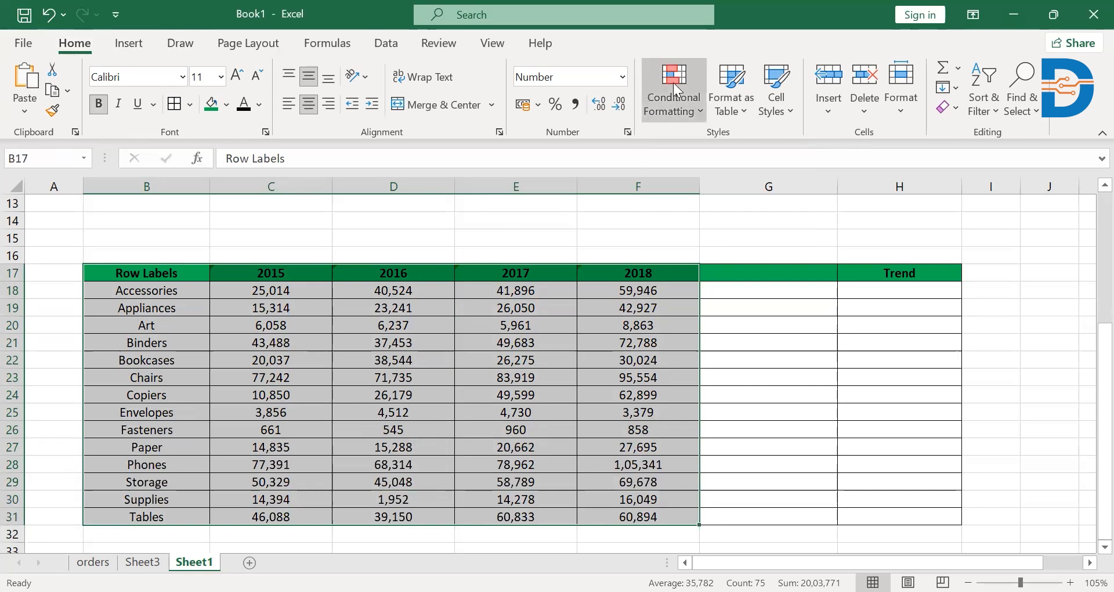
{"action": "mouse_move", "coordinate": [704, 284]}
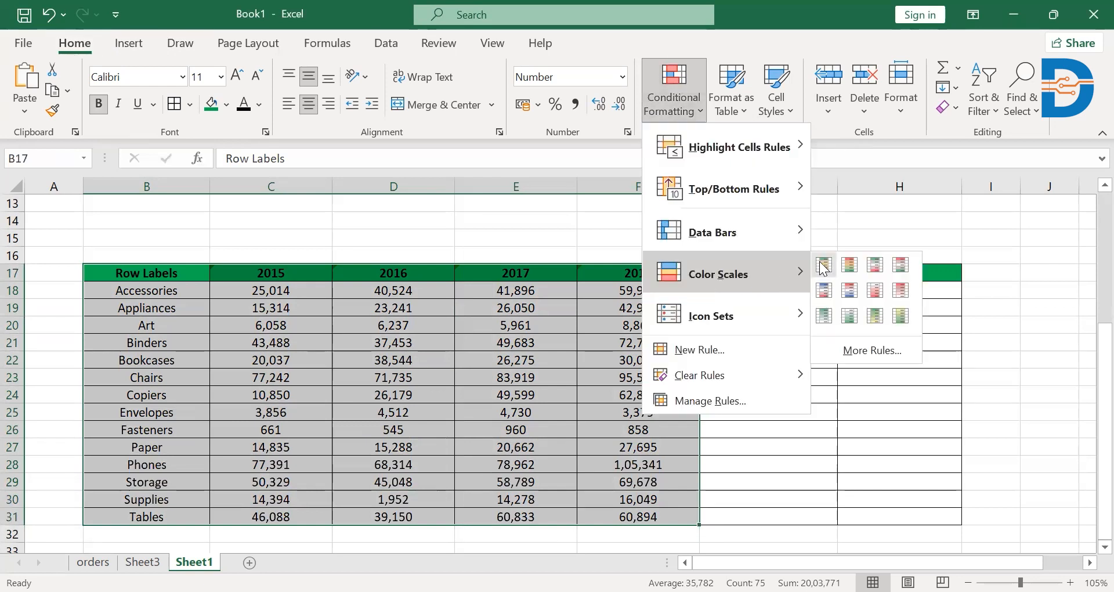
{"action": "left_click", "coordinate": [824, 267]}
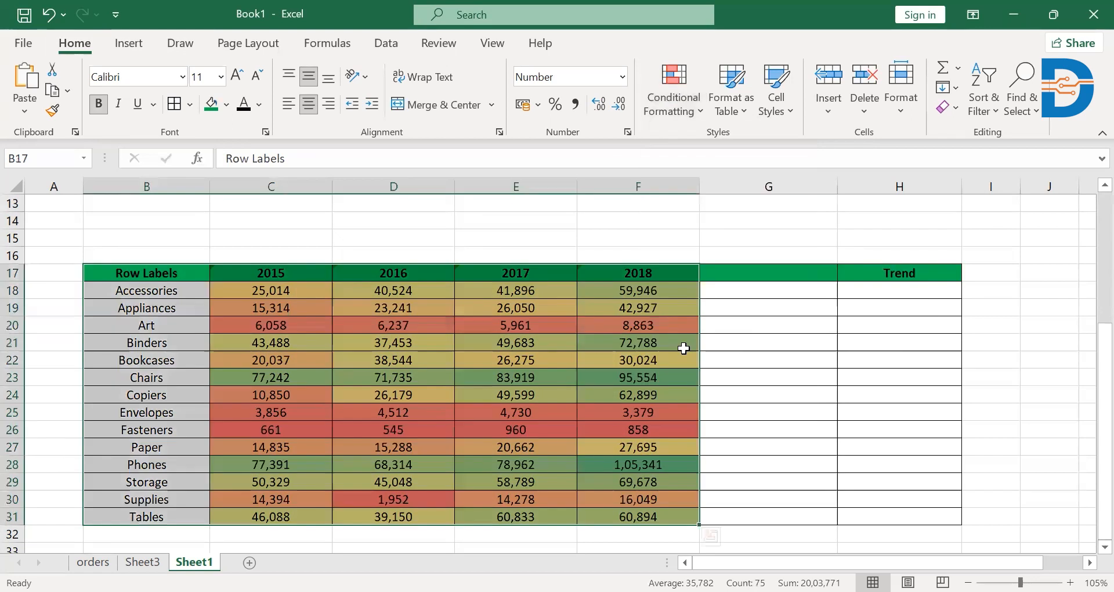
{"action": "left_click", "coordinate": [598, 359]}
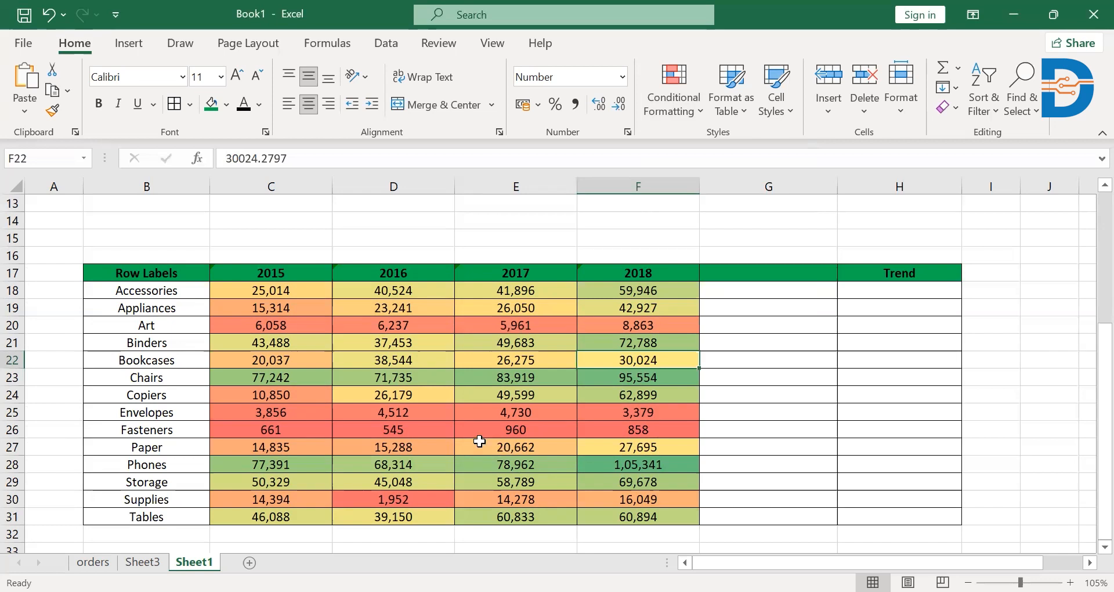
Add green gradient-fill data bars to C18:F31, and undo both the data bars and the color scale.
{"action": "left_click_drag", "start_coordinate": [251, 288], "coordinate": [694, 520]}
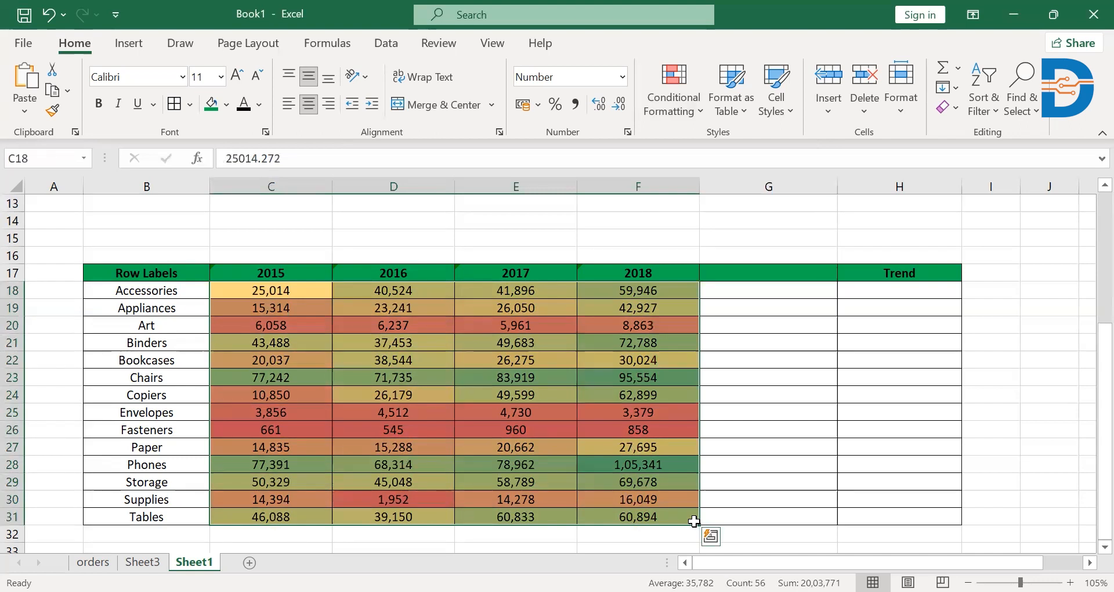
{"action": "left_click", "coordinate": [648, 115]}
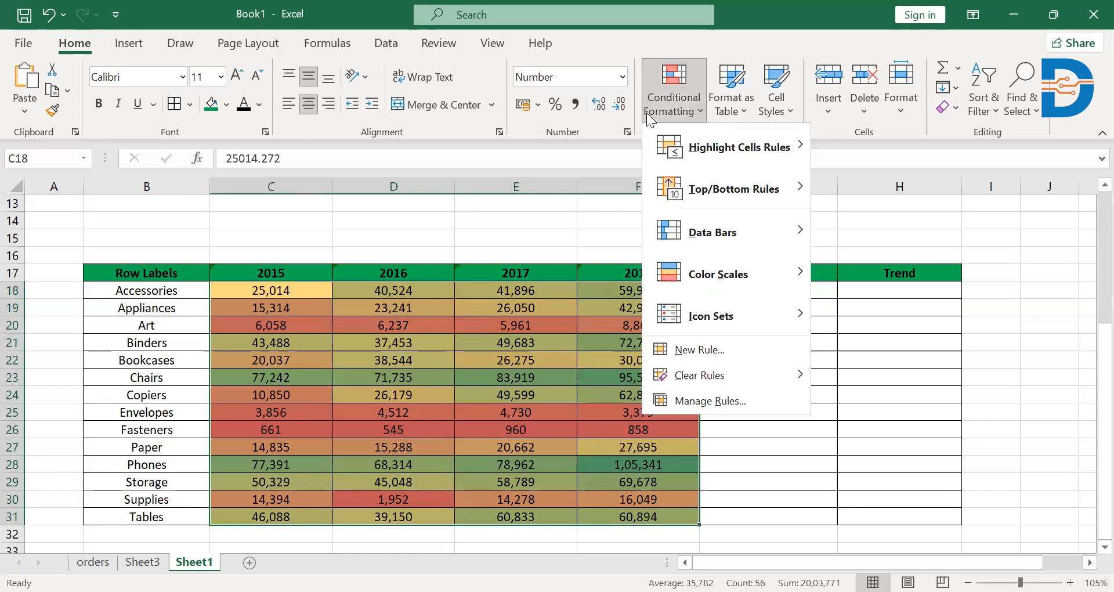
{"action": "mouse_move", "coordinate": [725, 232]}
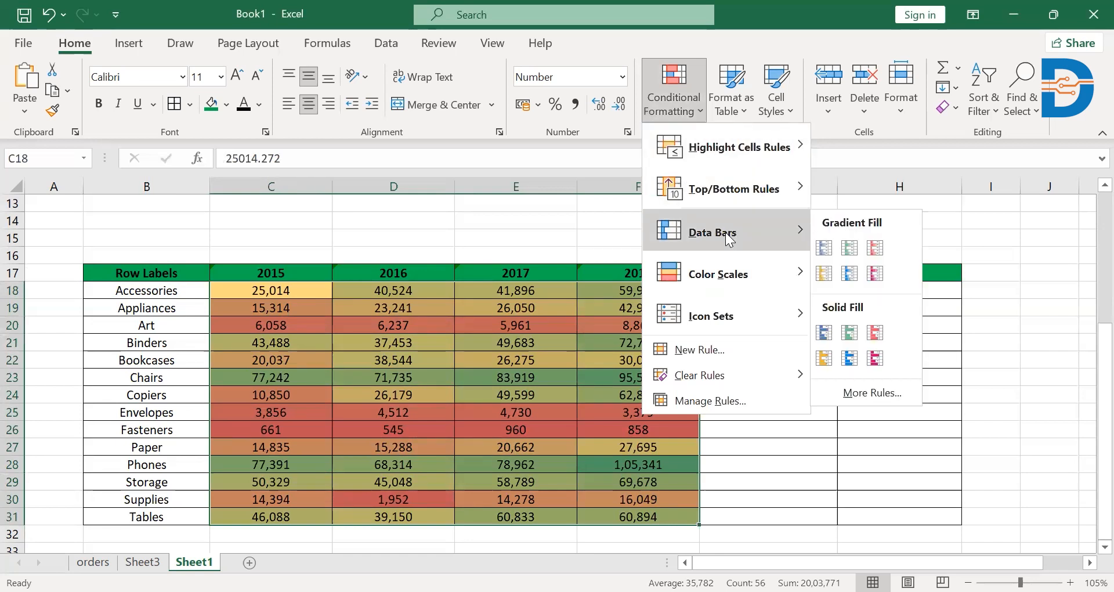
{"action": "left_click", "coordinate": [851, 251]}
{"action": "left_click", "coordinate": [422, 397]}
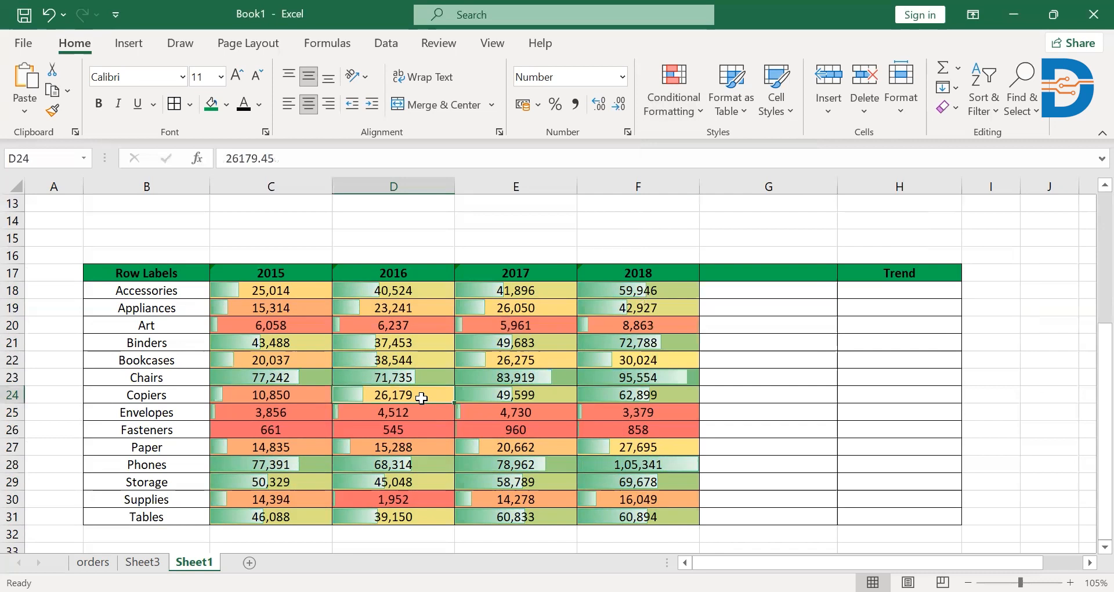
{"action": "left_click", "coordinate": [51, 19]}
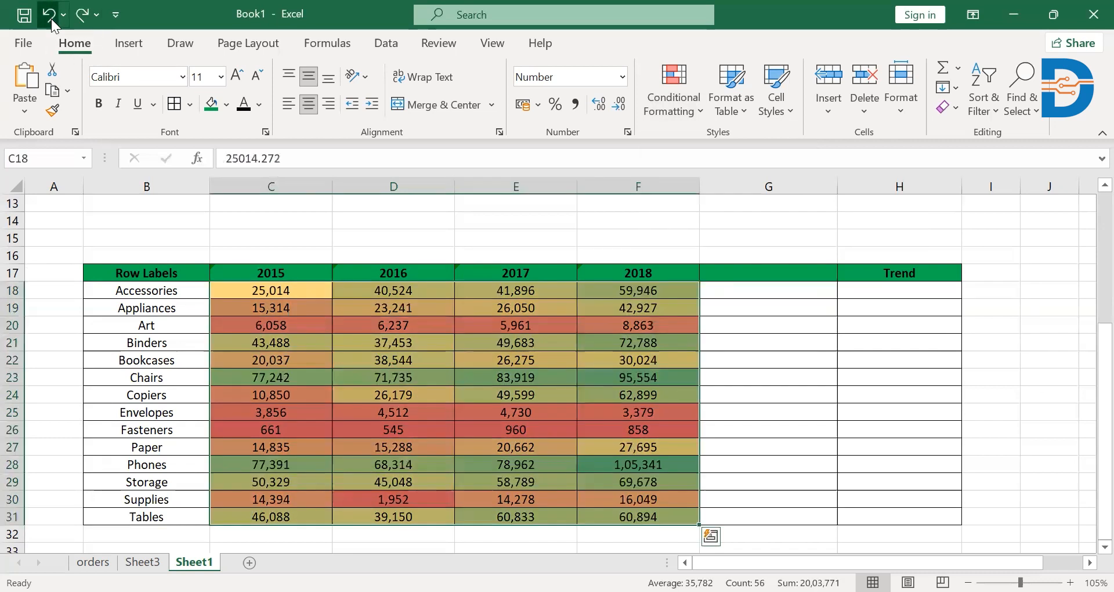
{"action": "left_click", "coordinate": [51, 19]}
Add green gradient-fill data bars to the yearly figures in C18:F31.
{"action": "left_click", "coordinate": [259, 291]}
{"action": "left_click_drag", "start_coordinate": [238, 290], "coordinate": [651, 516]}
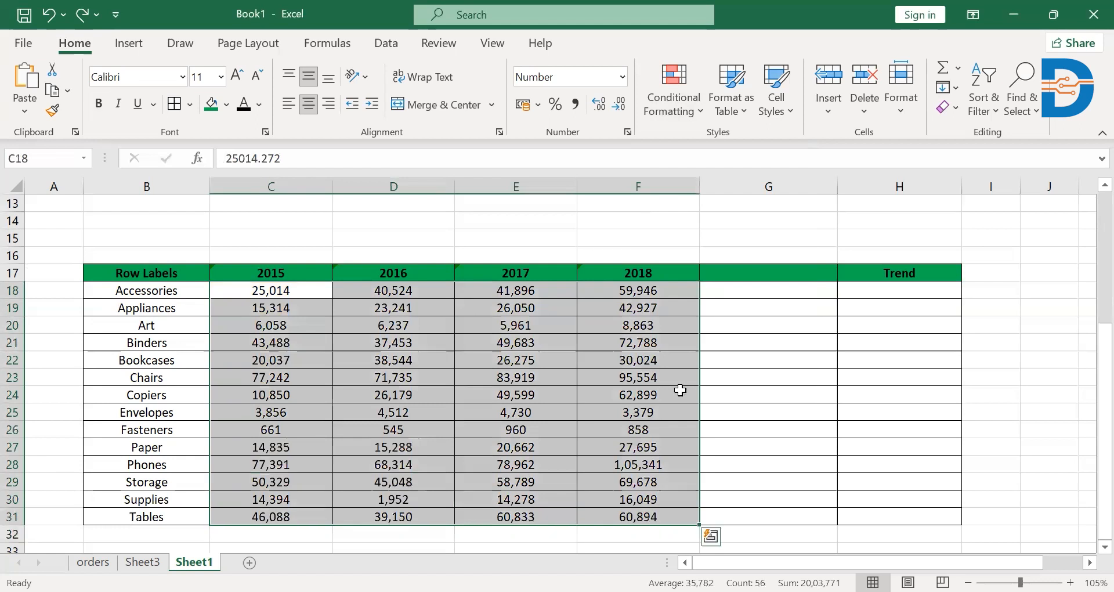
{"action": "left_click", "coordinate": [664, 116]}
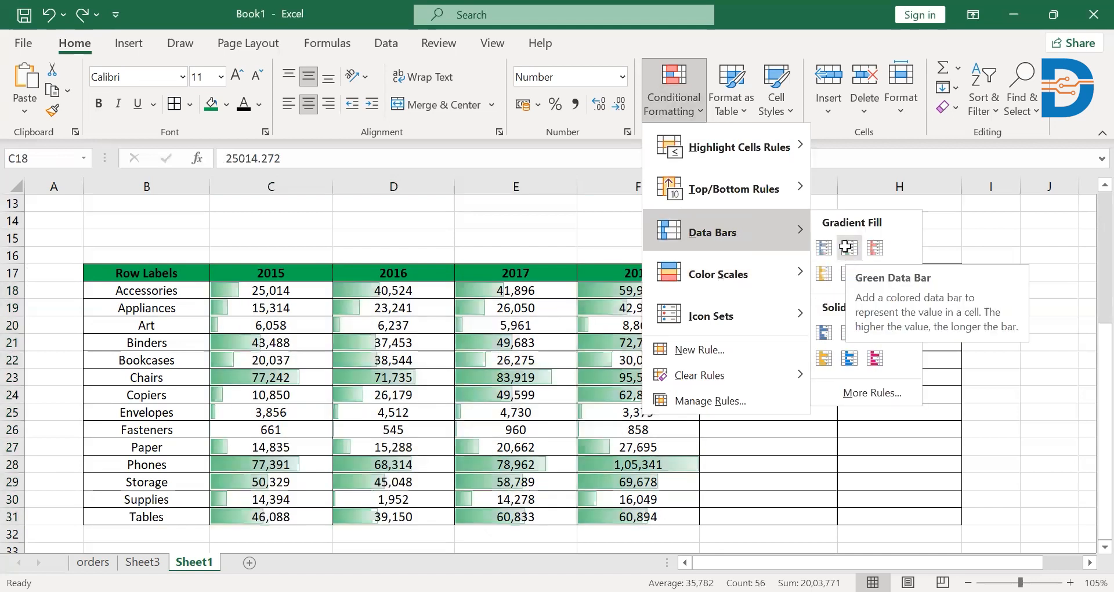
{"action": "left_click", "coordinate": [846, 246]}
Compare the Chairs row's data bars for 2016, 2017 and 2018, and undo the data bars.
{"action": "left_click", "coordinate": [551, 376]}
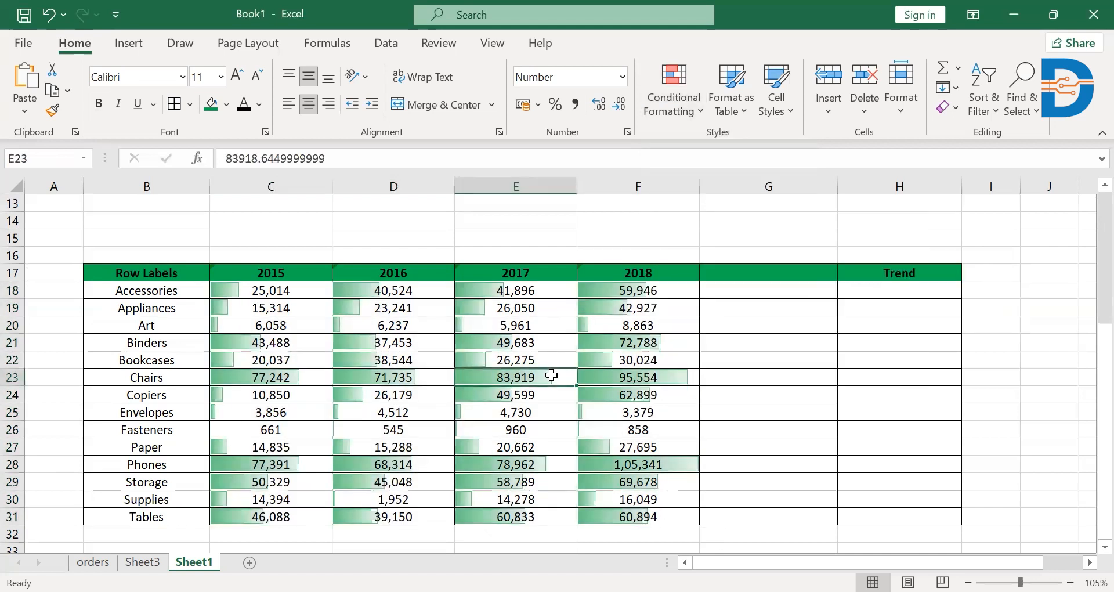
{"action": "left_click", "coordinate": [366, 377]}
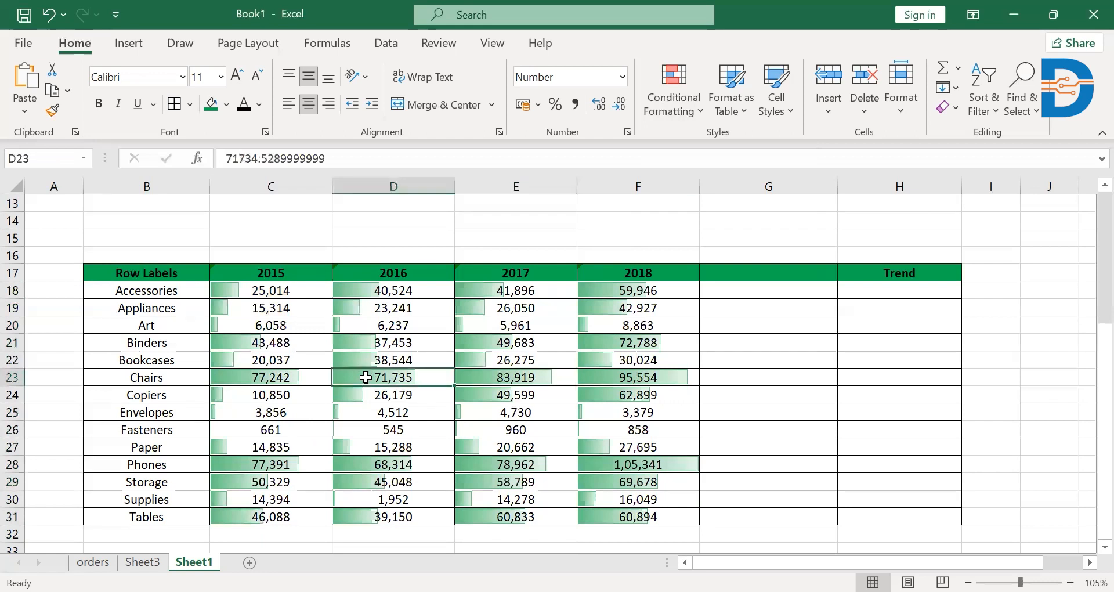
{"action": "left_click", "coordinate": [533, 377]}
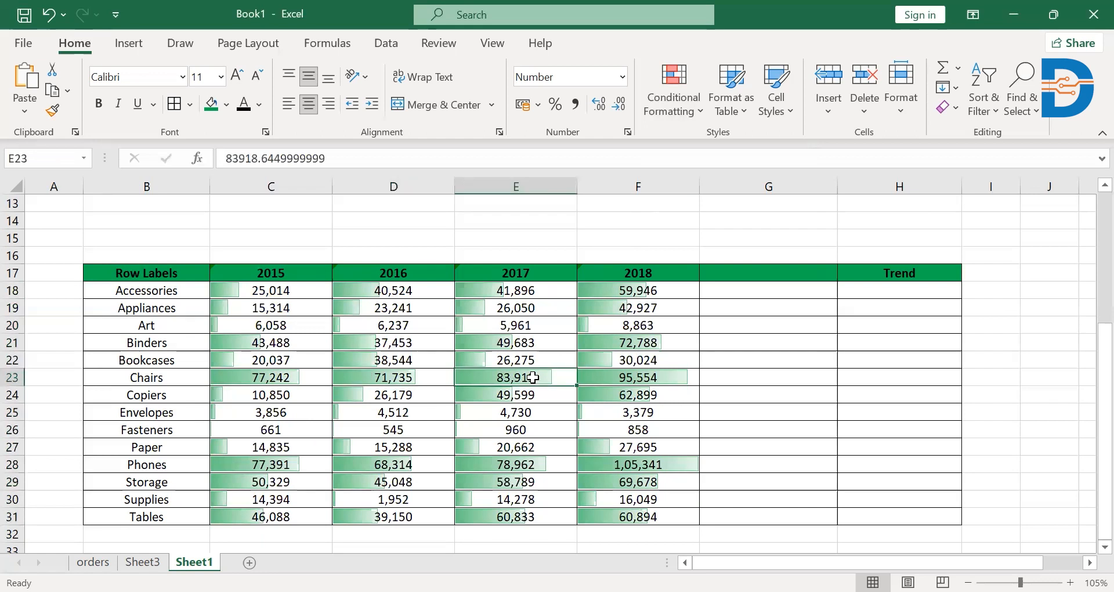
{"action": "left_click", "coordinate": [616, 381]}
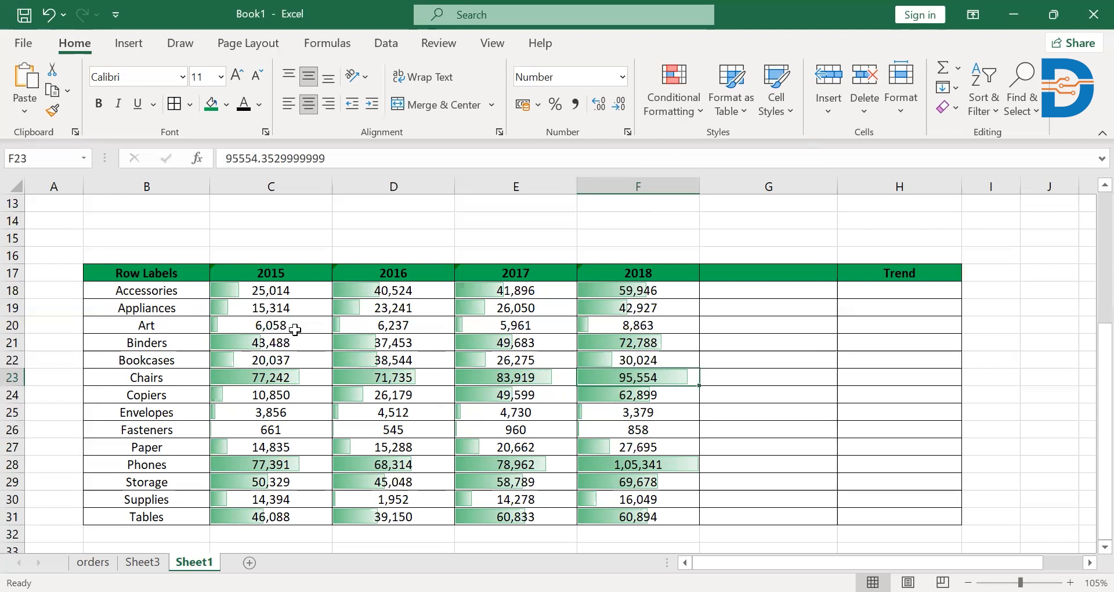
{"action": "left_click", "coordinate": [48, 17]}
Highlight the top 10 items in C18:F31 using Green Fill with Dark Green Text.
{"action": "left_click", "coordinate": [256, 290]}
{"action": "left_click_drag", "start_coordinate": [255, 290], "coordinate": [652, 508]}
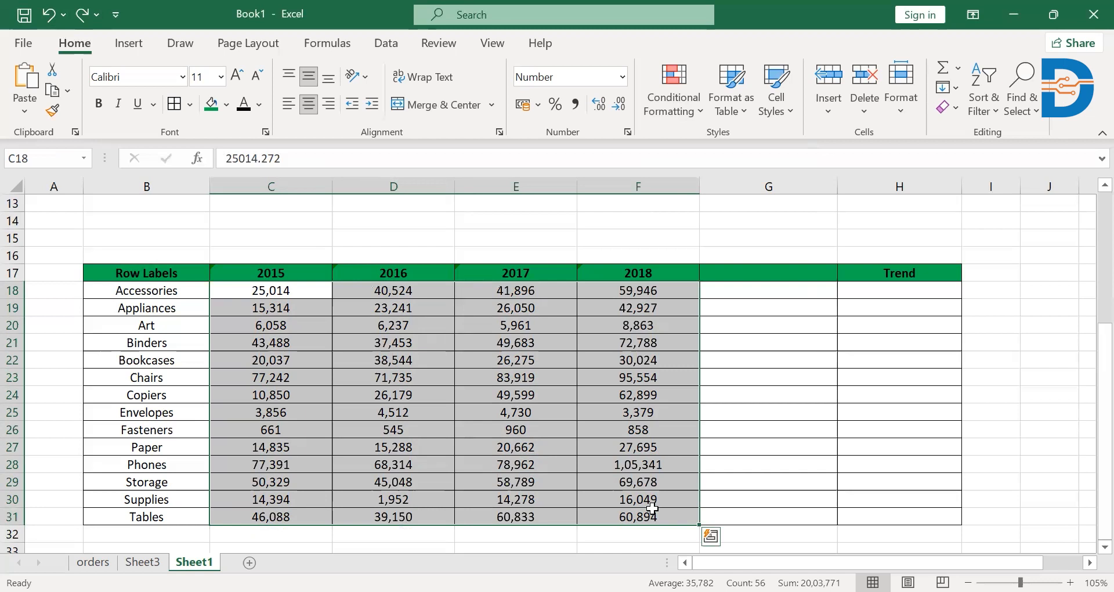
{"action": "left_click", "coordinate": [700, 100]}
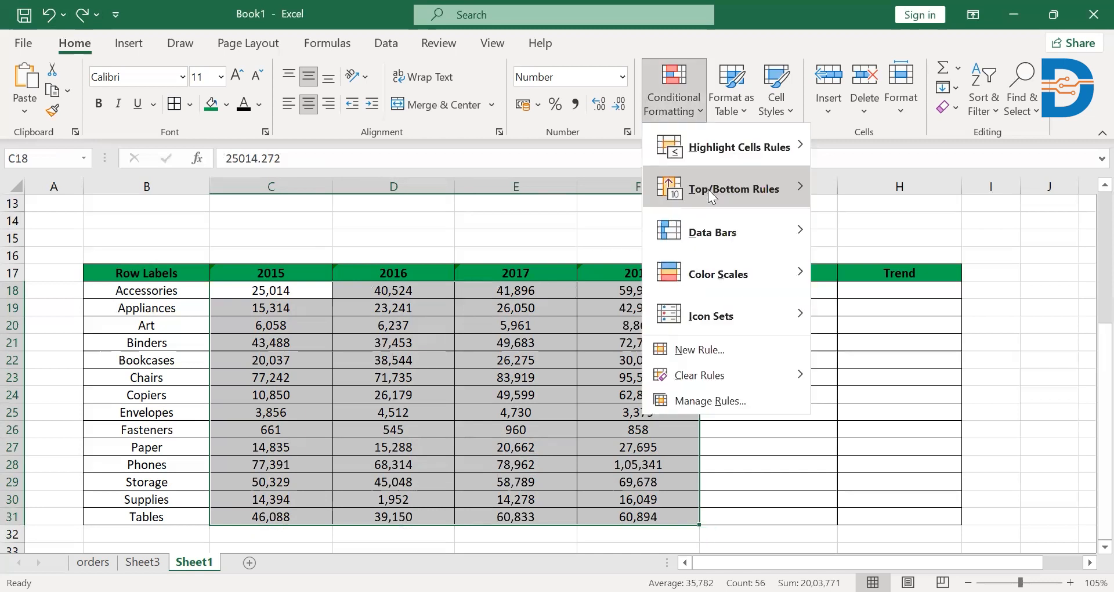
{"action": "mouse_move", "coordinate": [707, 189]}
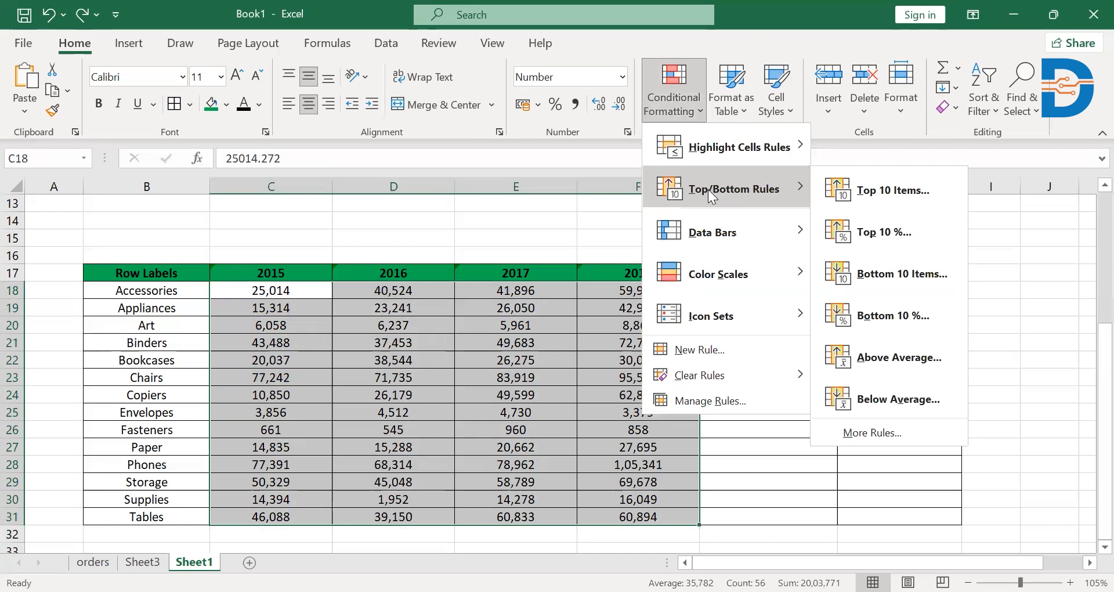
{"action": "left_click", "coordinate": [857, 184]}
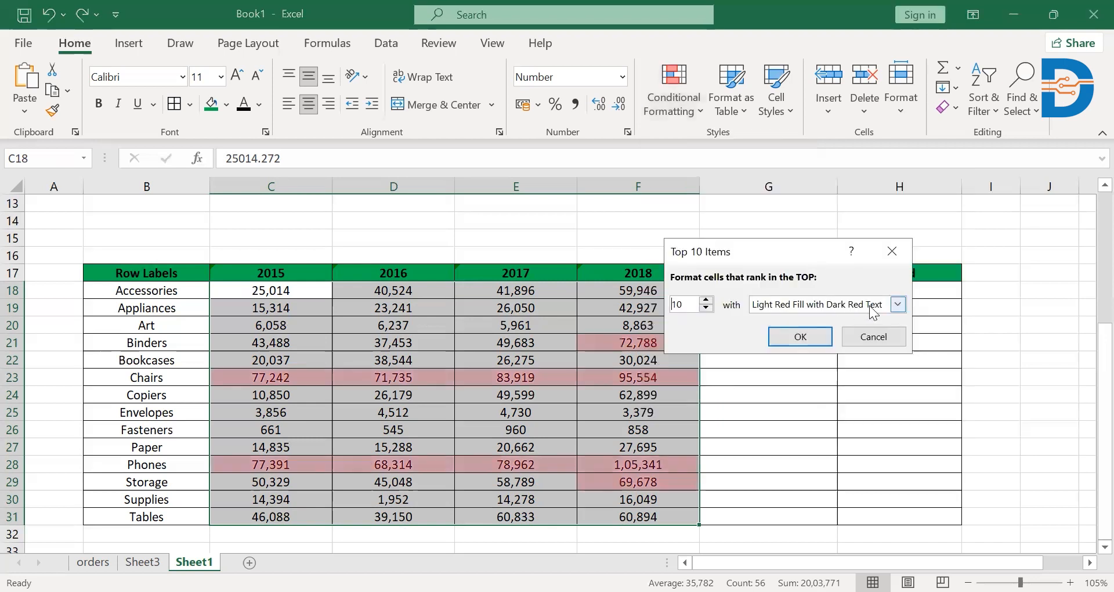
{"action": "left_click", "coordinate": [893, 305]}
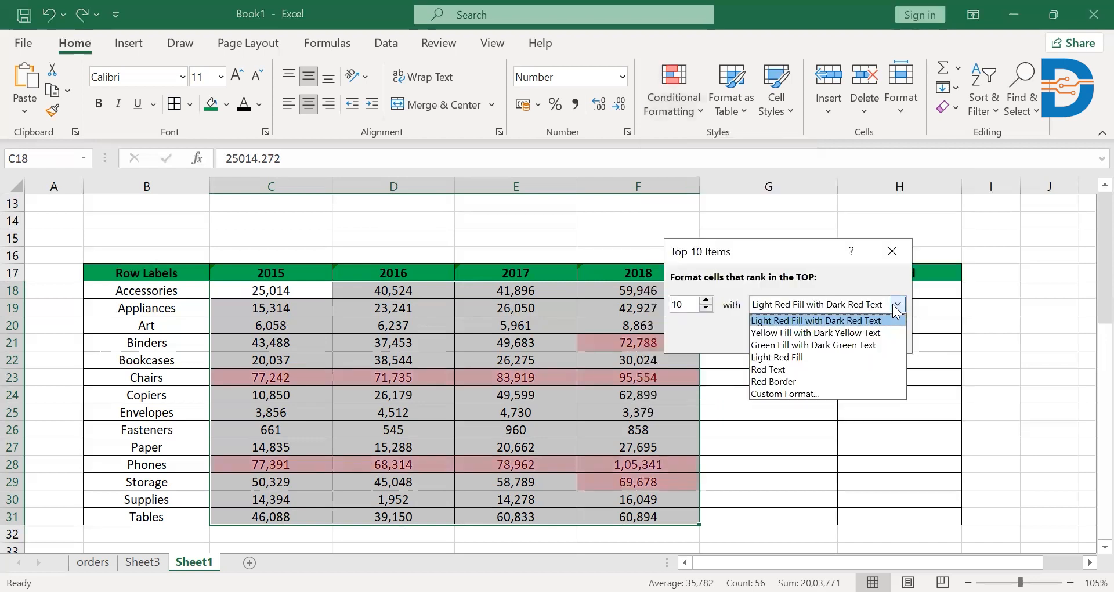
{"action": "left_click", "coordinate": [818, 344]}
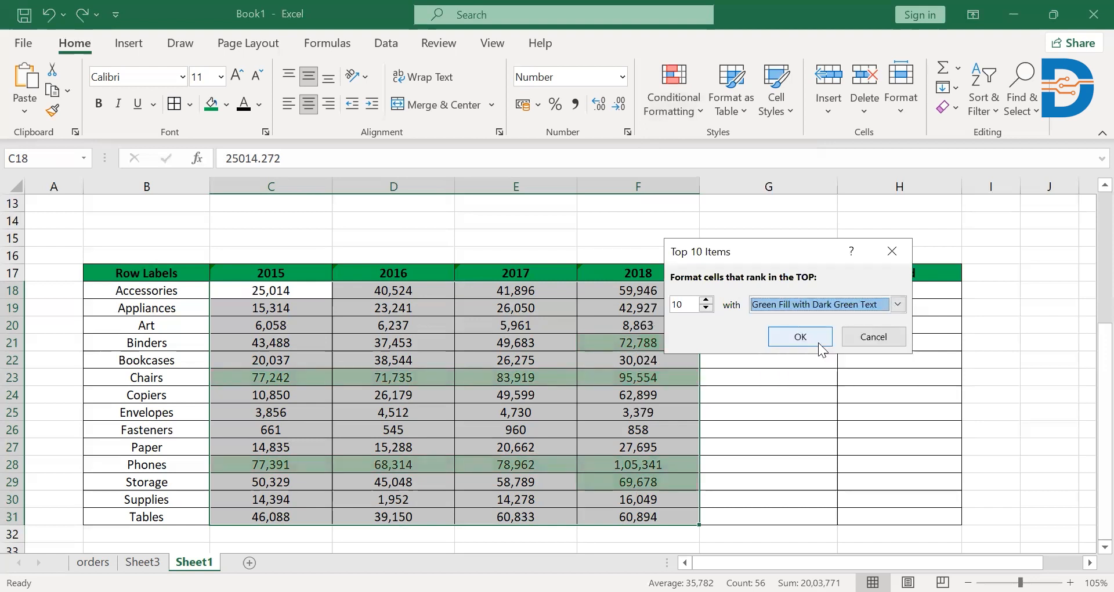
{"action": "left_click", "coordinate": [785, 334]}
{"action": "left_click", "coordinate": [506, 360]}
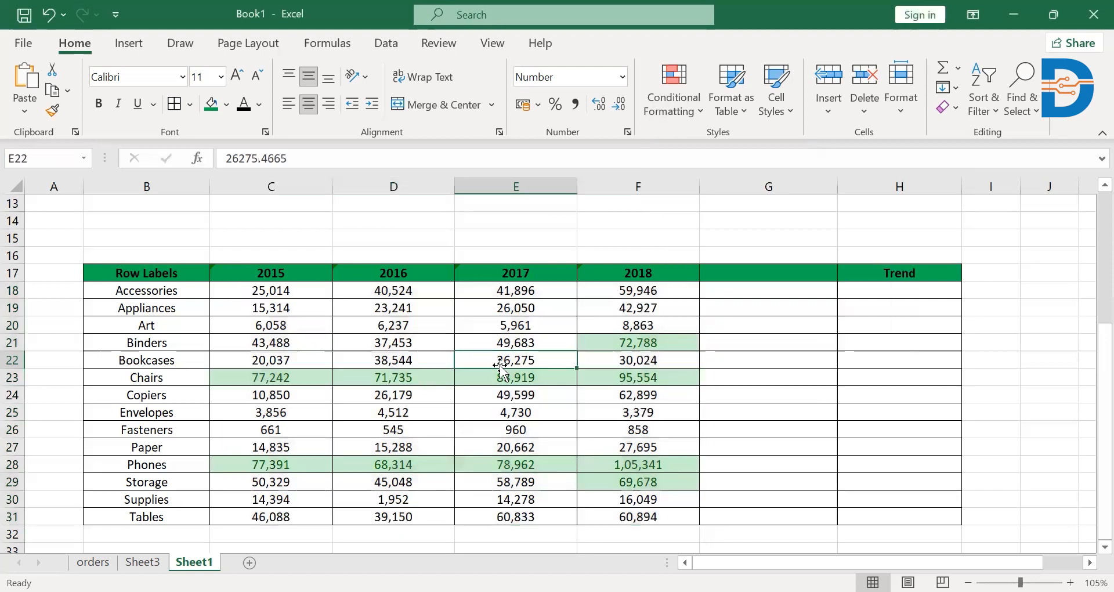
Examine the highlighted top values, checking Binders in 2018 and the Chairs row from 2015 to 2018.
{"action": "left_click", "coordinate": [629, 341]}
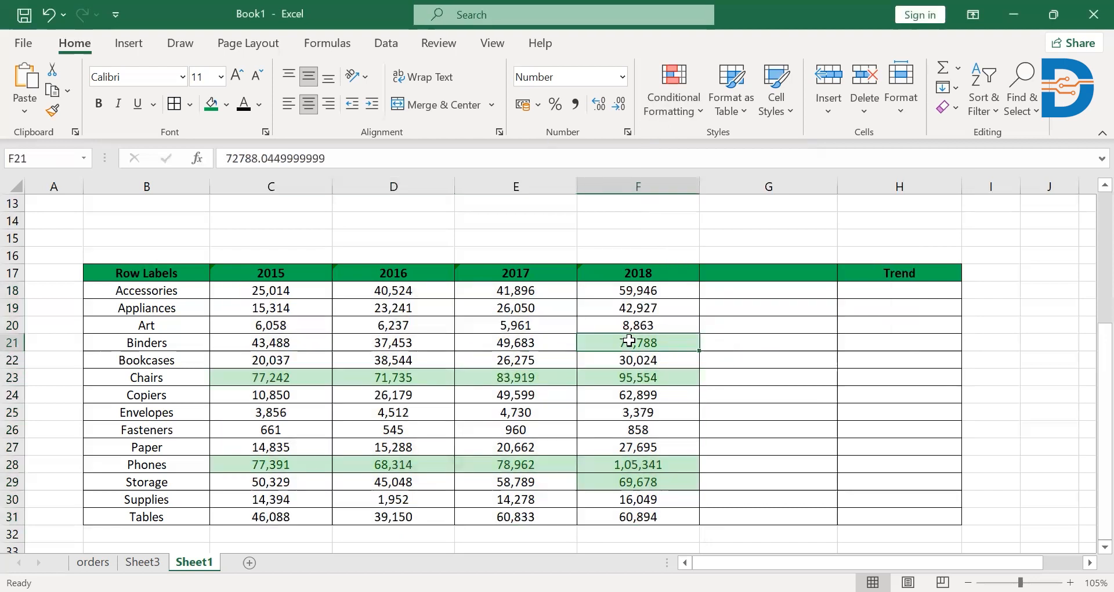
{"action": "left_click", "coordinate": [624, 375]}
{"action": "left_click_drag", "start_coordinate": [220, 380], "coordinate": [634, 378]}
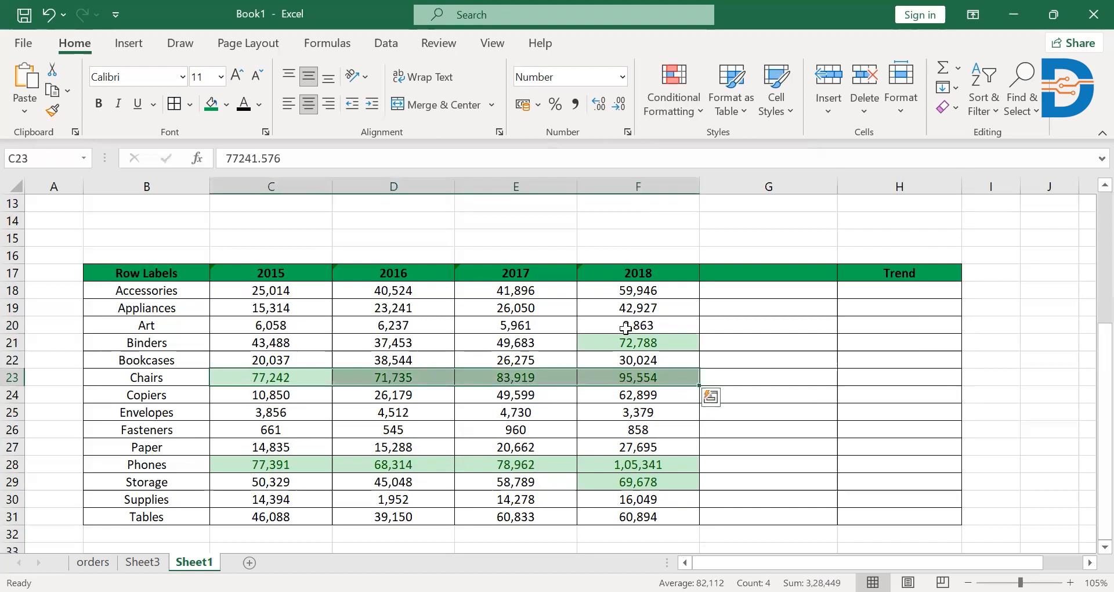
{"action": "left_click", "coordinate": [271, 374]}
{"action": "left_click_drag", "start_coordinate": [220, 373], "coordinate": [650, 380]}
{"action": "left_click", "coordinate": [649, 379]}
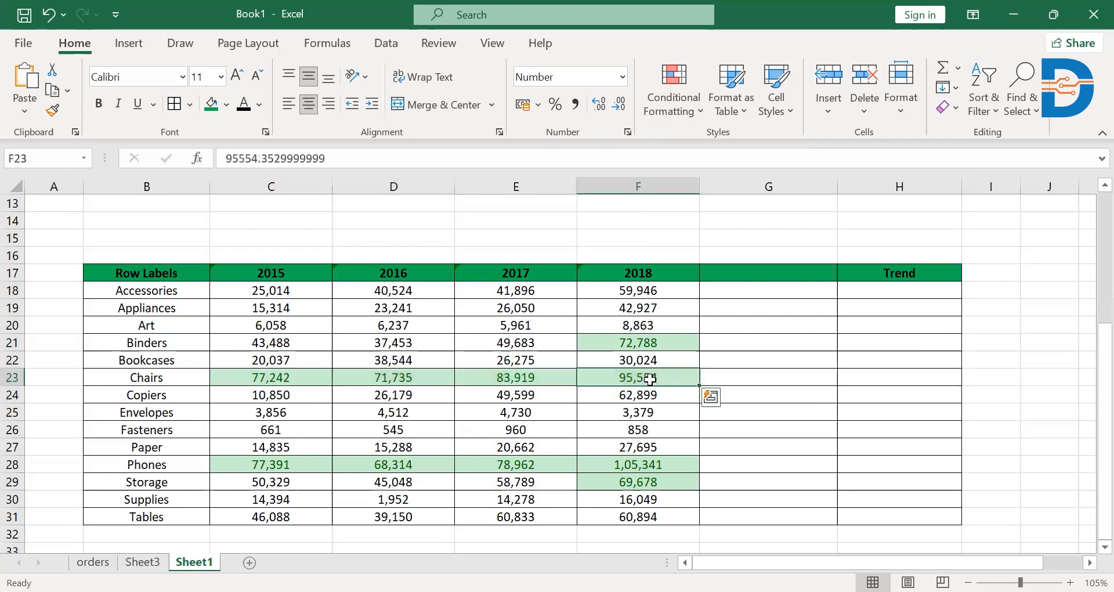
{"action": "left_click_drag", "start_coordinate": [290, 377], "coordinate": [647, 380]}
{"action": "left_click", "coordinate": [647, 379]}
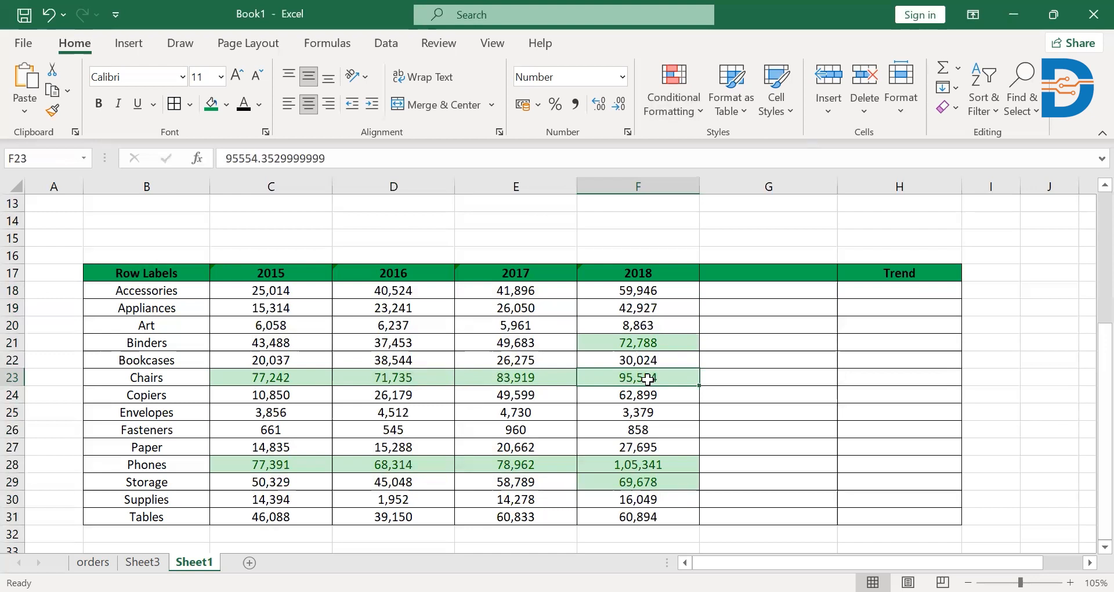
Highlight the bottom 10 items in C18:F31 using Light Red Fill with Dark Red Text, and select the Envelopes and Fasteners figures.
{"action": "left_click_drag", "start_coordinate": [255, 291], "coordinate": [653, 462]}
{"action": "scroll", "coordinate": [536, 478], "scroll_direction": "up", "scroll_amount": 1}
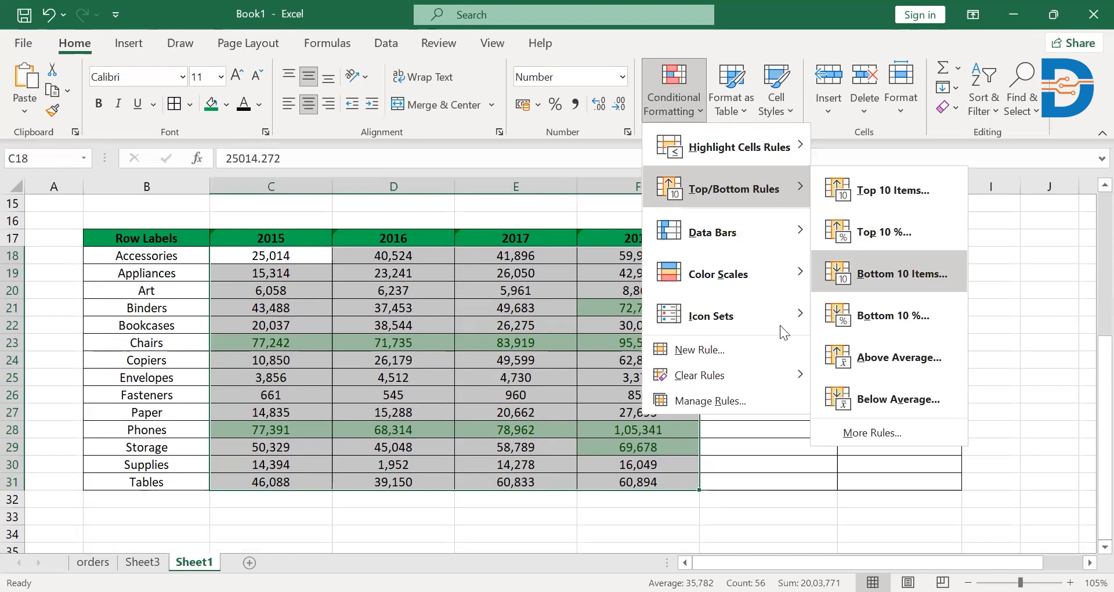
{"action": "left_click", "coordinate": [908, 273]}
{"action": "left_click", "coordinate": [794, 338]}
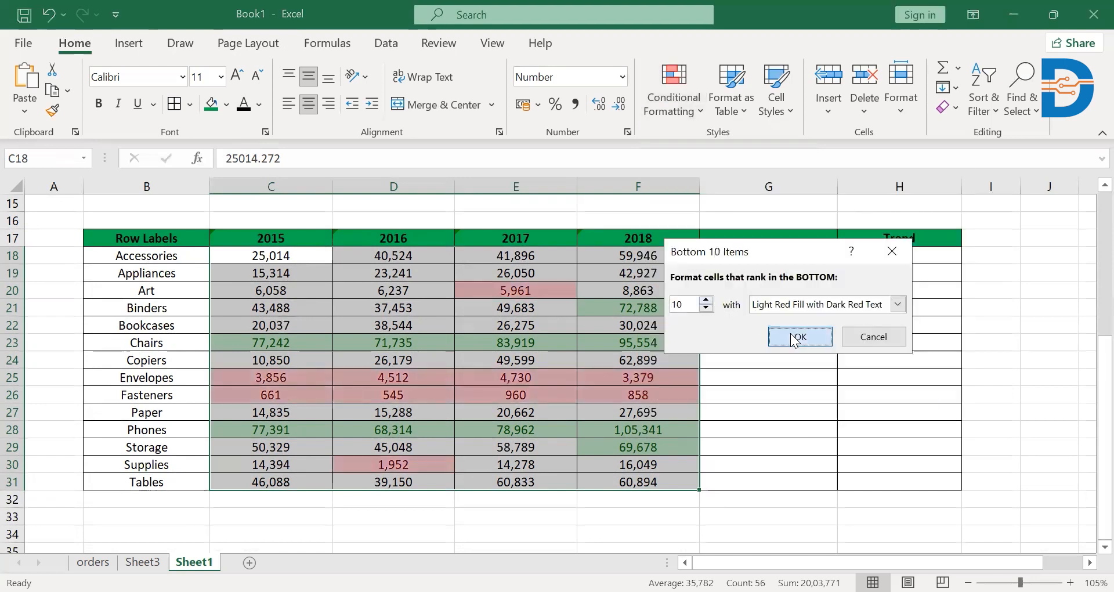
{"action": "left_click", "coordinate": [544, 426]}
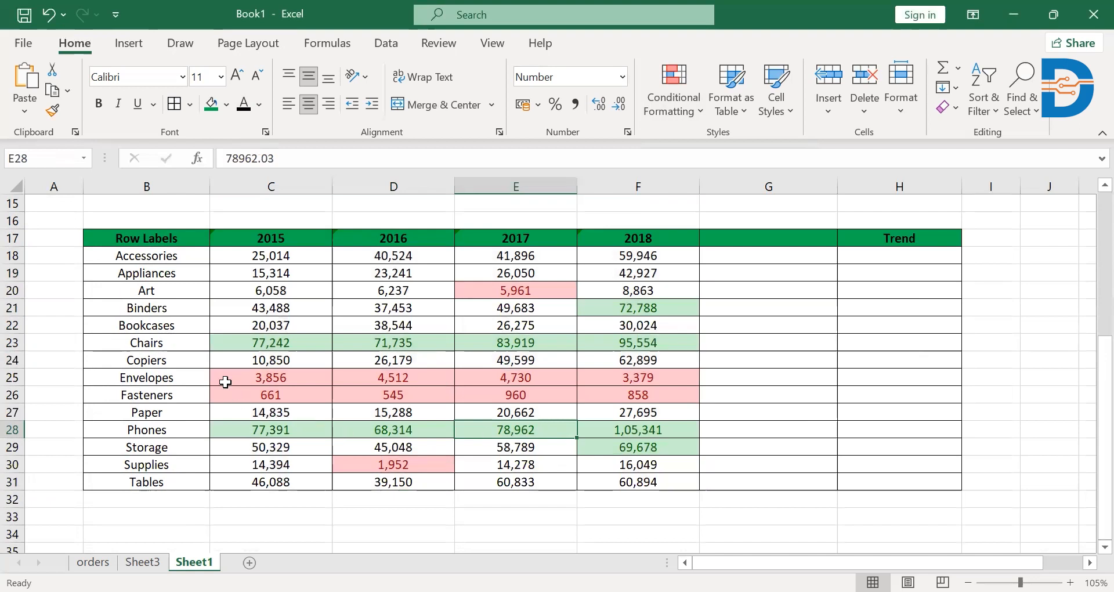
{"action": "left_click_drag", "start_coordinate": [225, 375], "coordinate": [664, 395]}
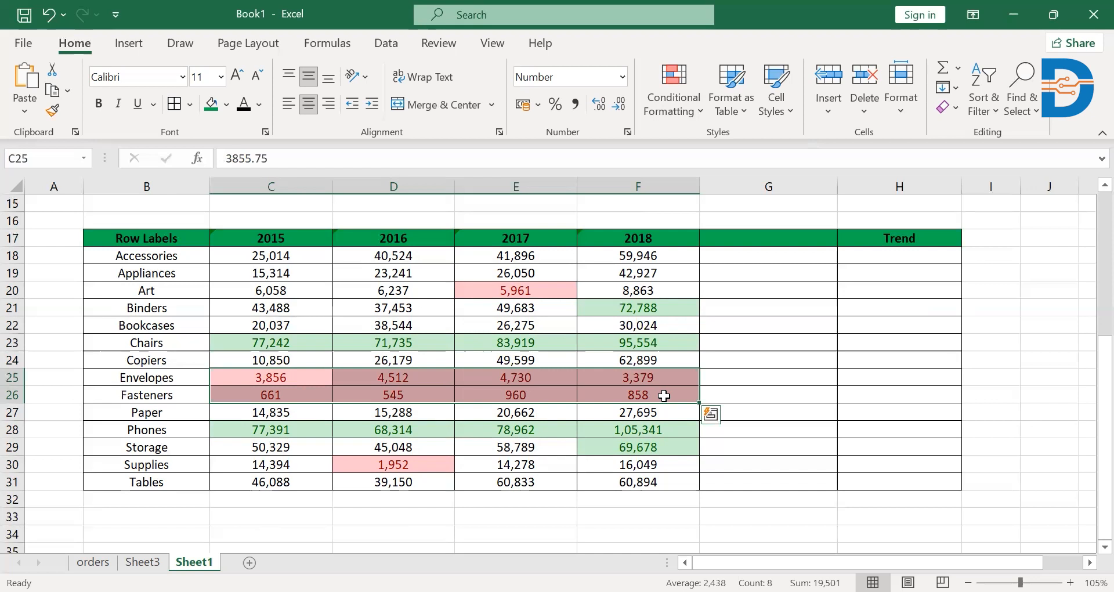
{"action": "scroll", "coordinate": [593, 389], "scroll_direction": "up", "scroll_amount": 1}
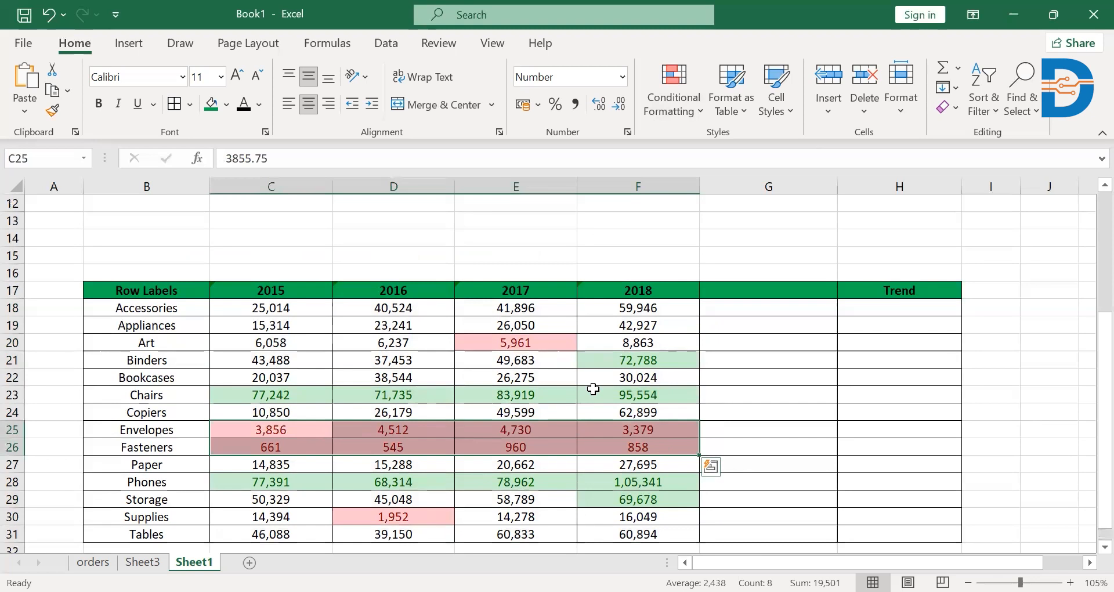